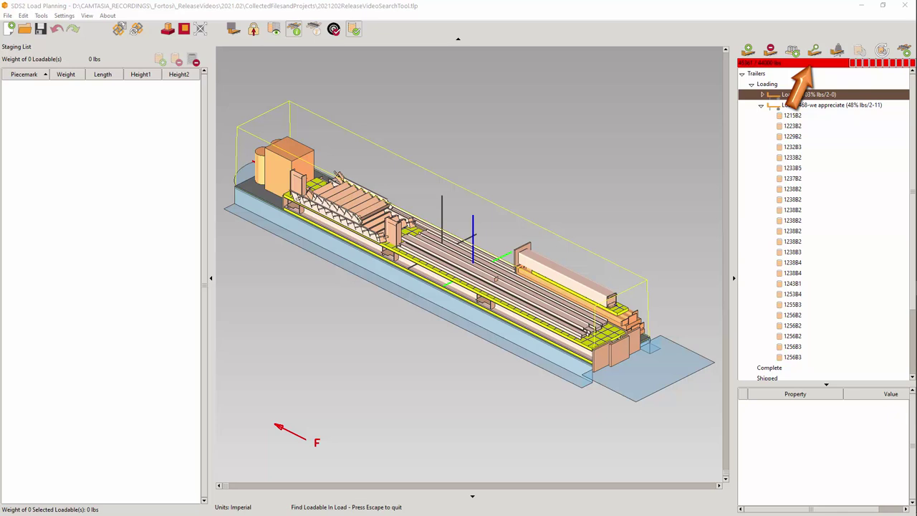
Step: Search loads for 'we' and find piece 1237B2 to show its load
click(815, 50)
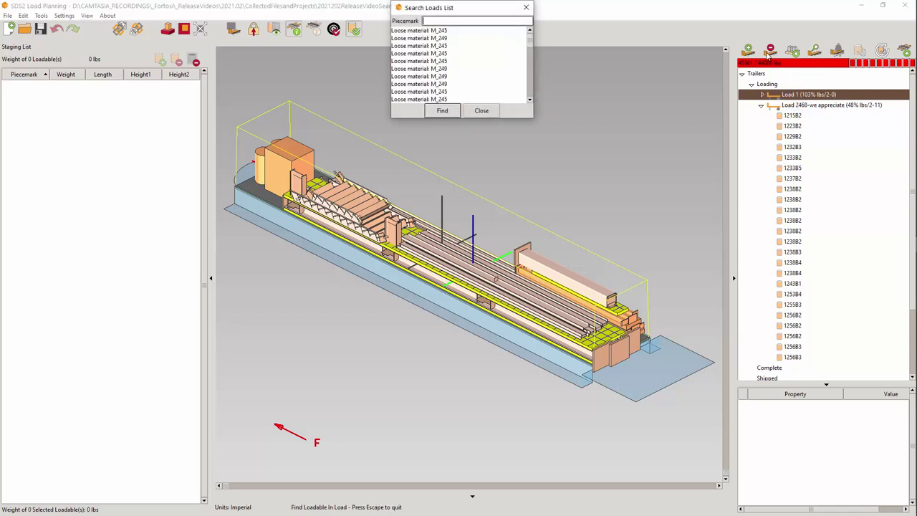
text(w)
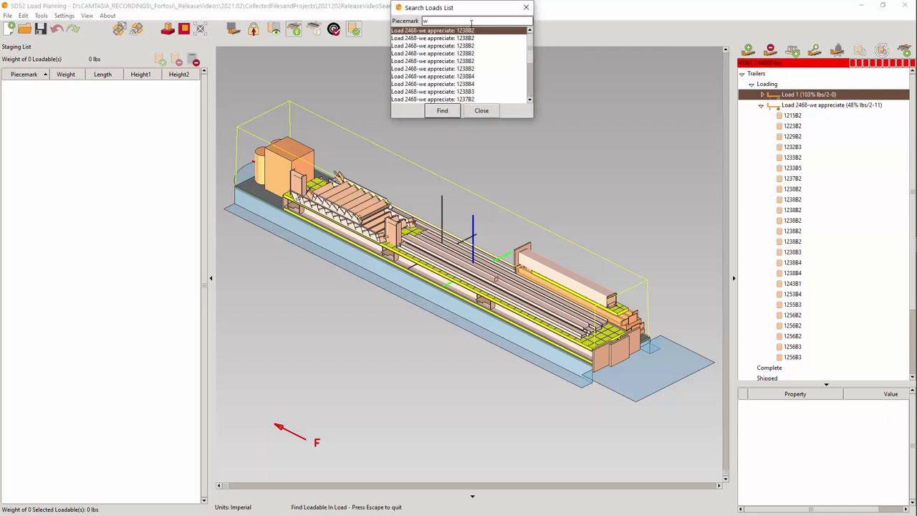
text(e)
click(467, 100)
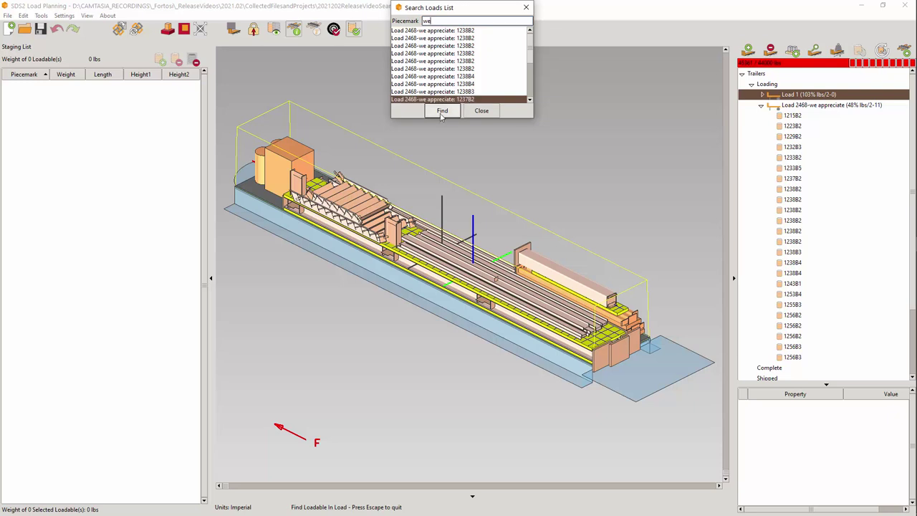
click(442, 113)
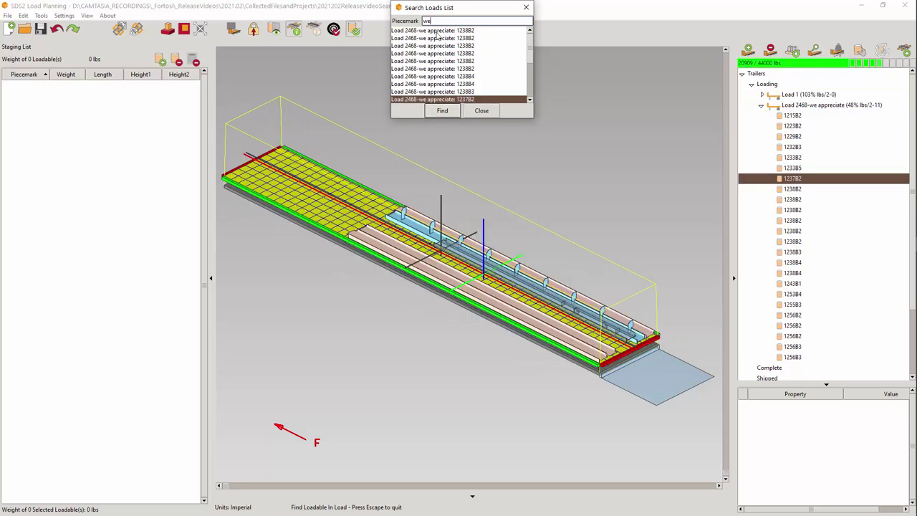
Step: Search for 1238B2, find the second result on its trailer, and close the search
double_click(436, 21)
text(1238b2)
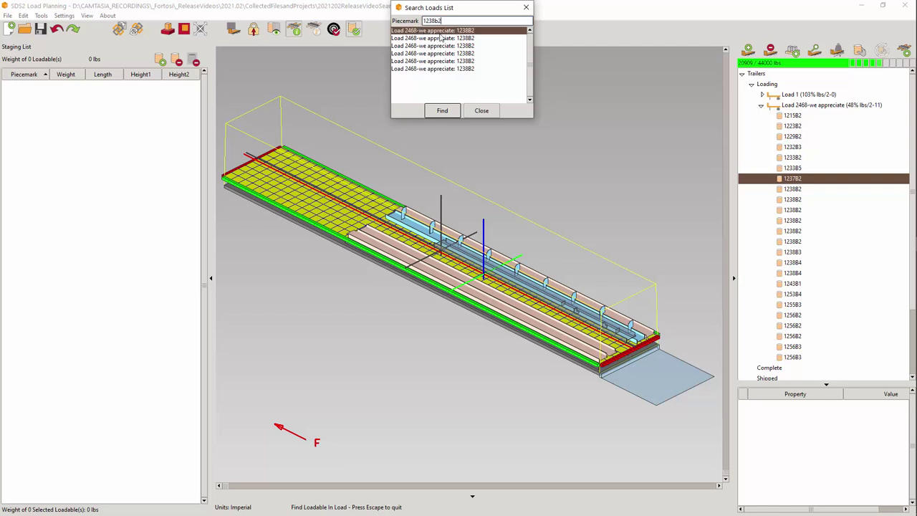
click(470, 38)
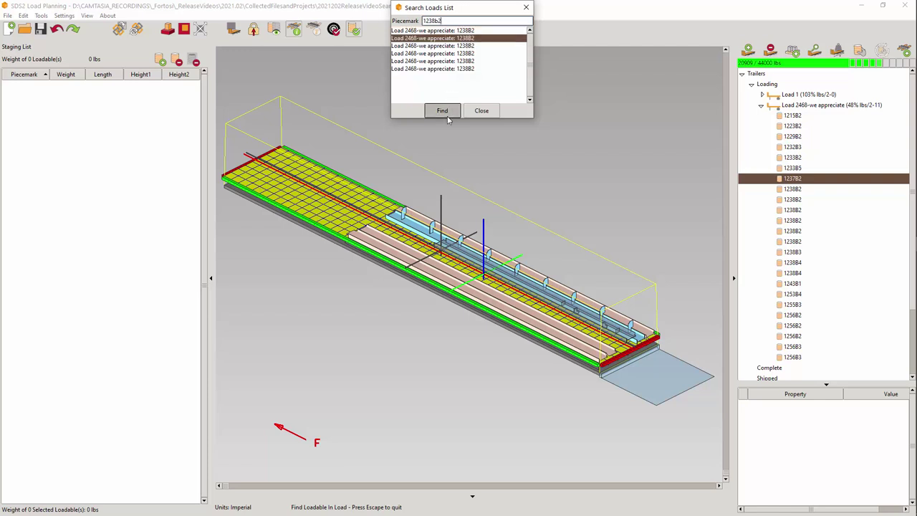
click(442, 111)
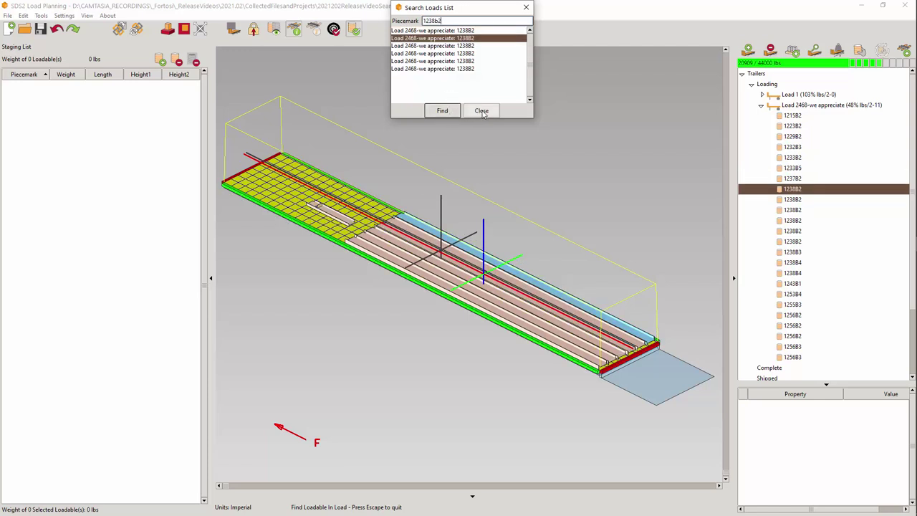
click(481, 111)
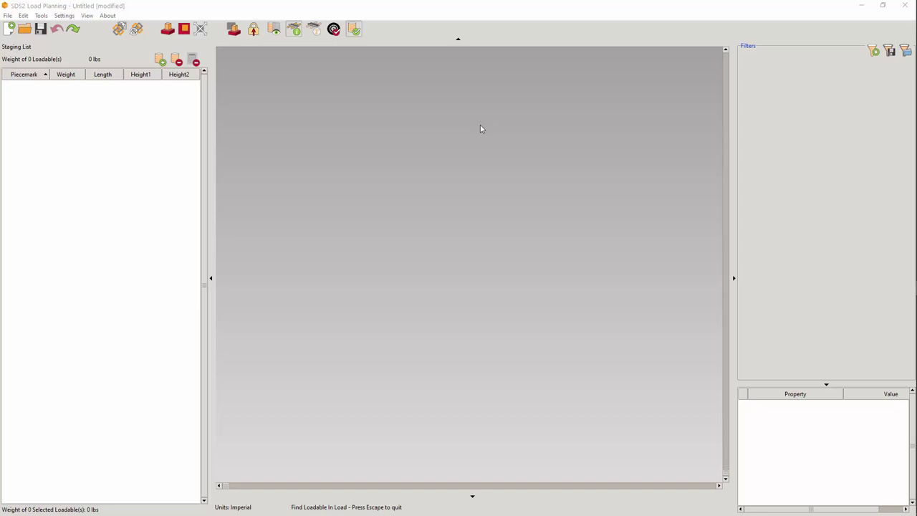
Step: Import the tank IFC file as an additional model into the project
right_click(480, 129)
click(505, 133)
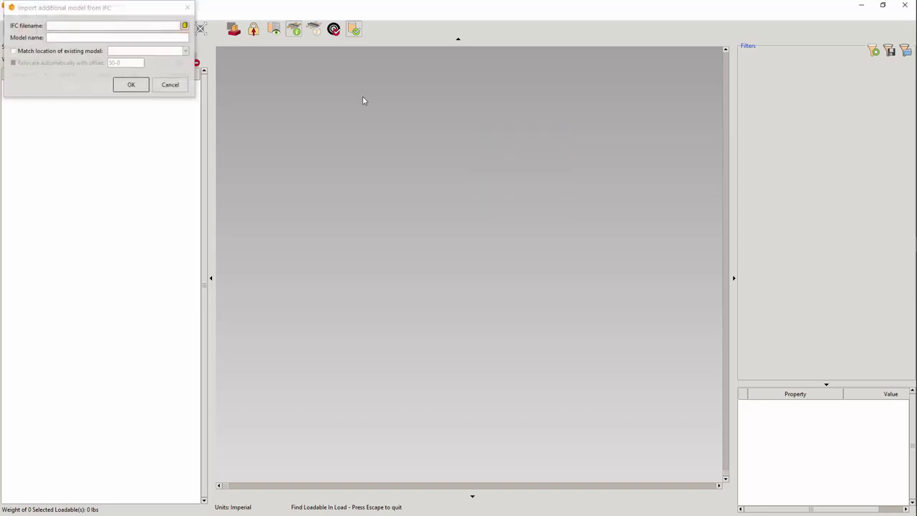
click(184, 28)
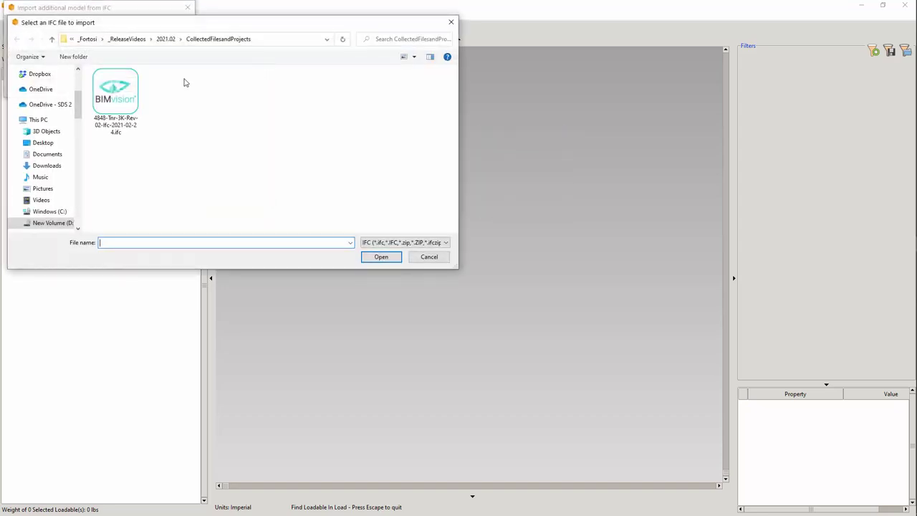
click(119, 93)
click(389, 256)
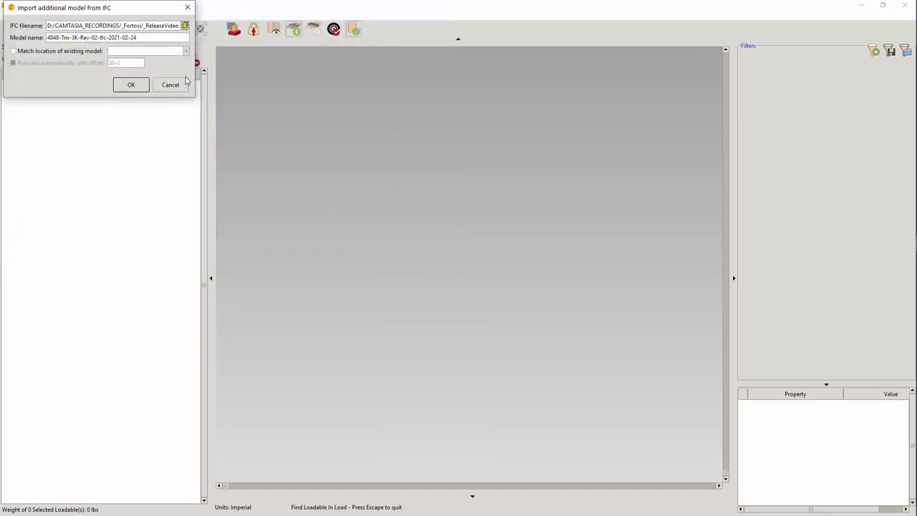
click(138, 85)
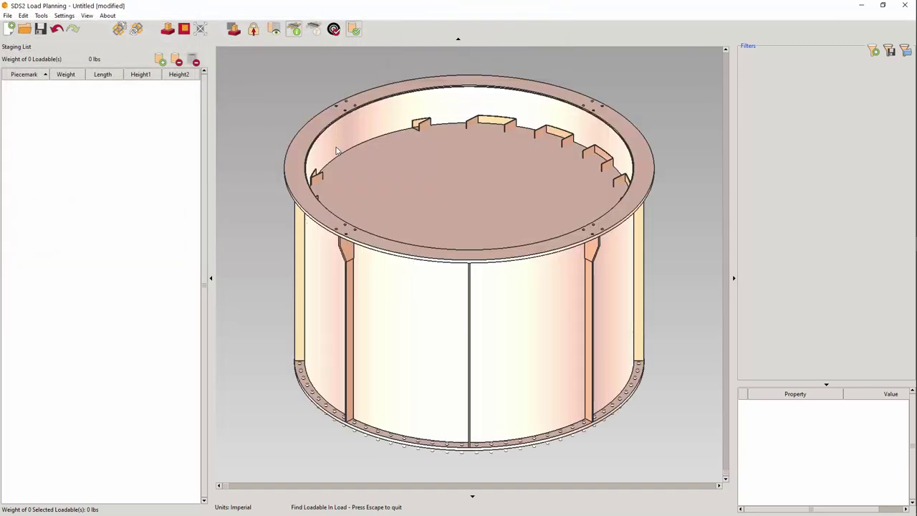
Step: Check the tank's 1963 lb weight in its SDS2_Load_Planning and AVEVA_Bocad property groups
click(520, 299)
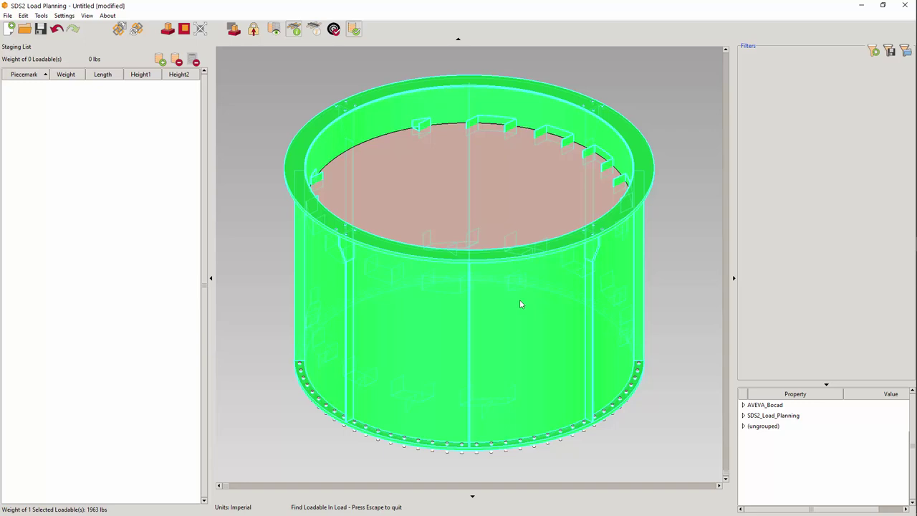
click(743, 417)
scroll(824, 451, down, 5)
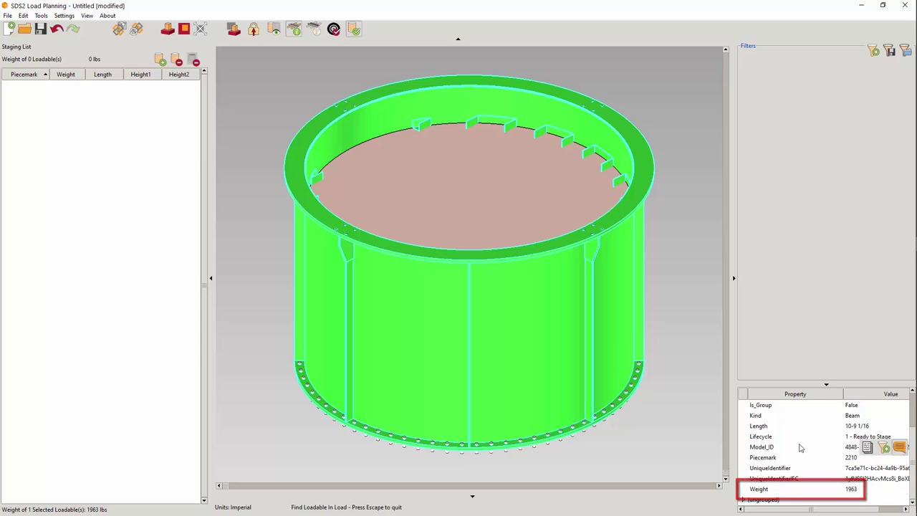
scroll(802, 448, up, 3)
click(744, 405)
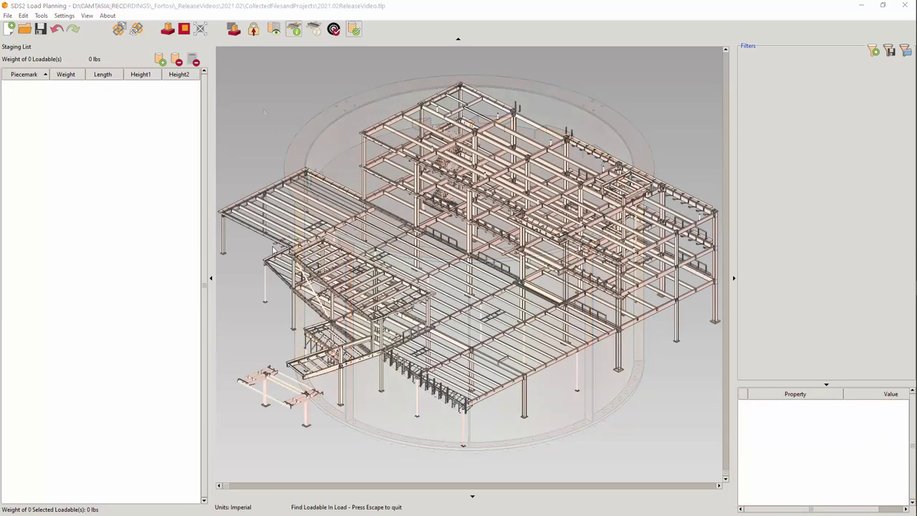
Step: Clip the staging view to the small loose-material pieces
click(274, 246)
right_click(275, 246)
click(309, 311)
scroll(282, 251, up, 5)
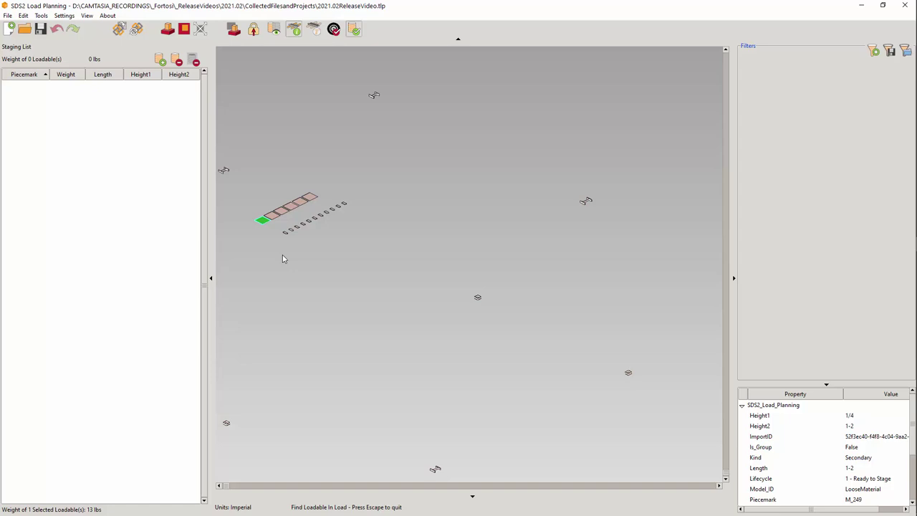
Step: Box-select the row of small loose pieces and add them to a new fixed bundle named 'MyBiundle'
drag(320, 250, 246, 213)
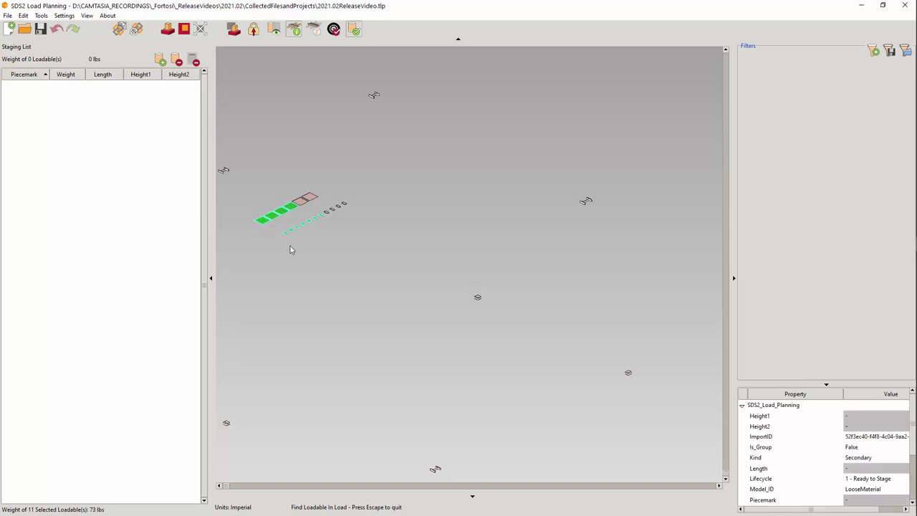
right_click(275, 216)
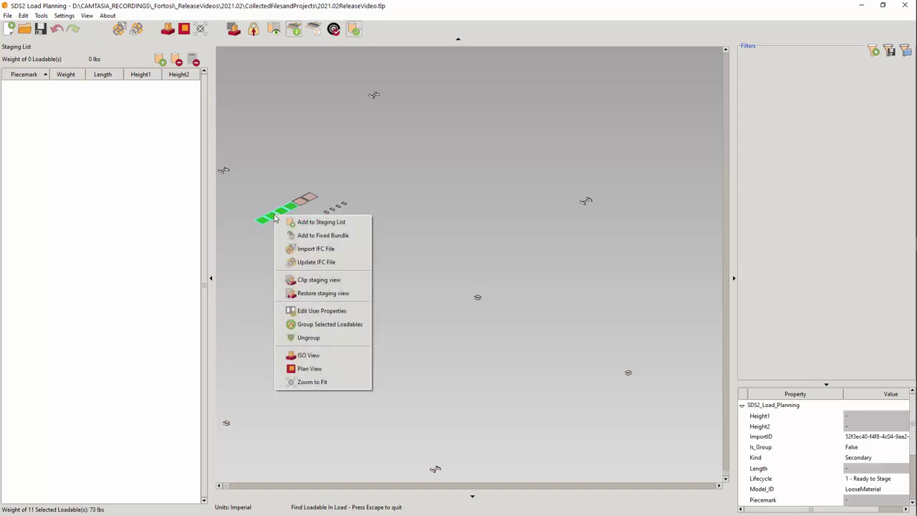
click(313, 236)
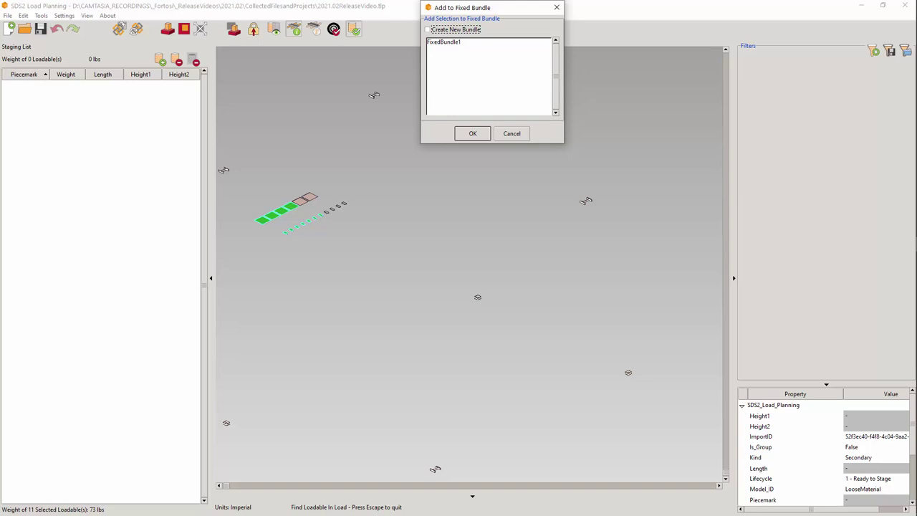
click(429, 30)
click(473, 133)
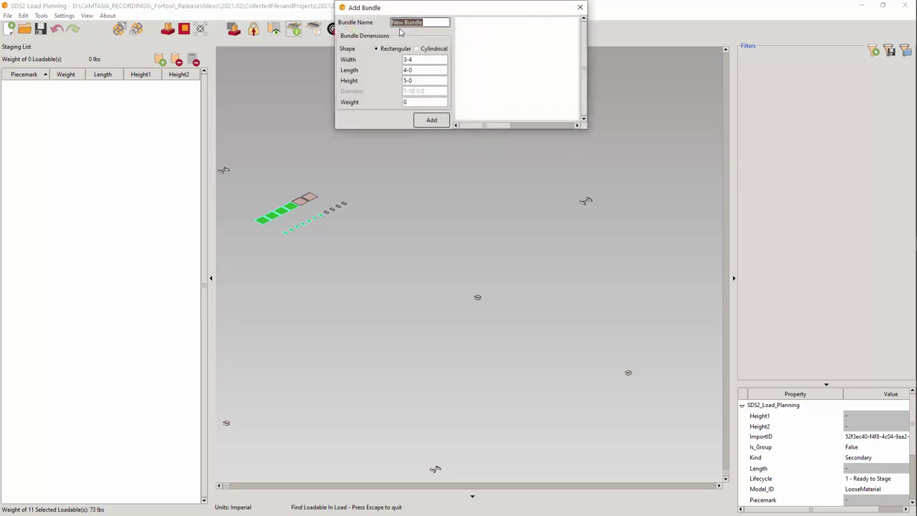
text(MyBiundl)
click(430, 121)
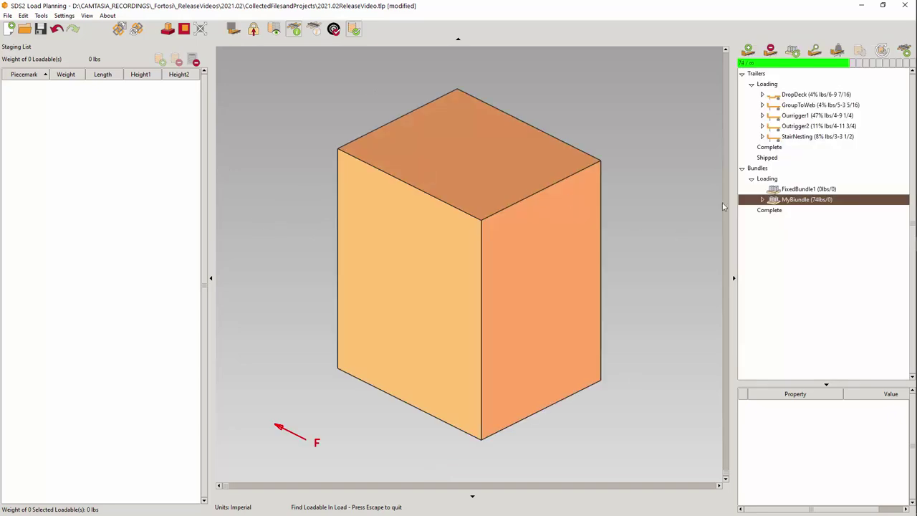
Step: Expand MyBiundle, remove its first M_245 piece from the load, then re-add it from the Staging List
click(762, 199)
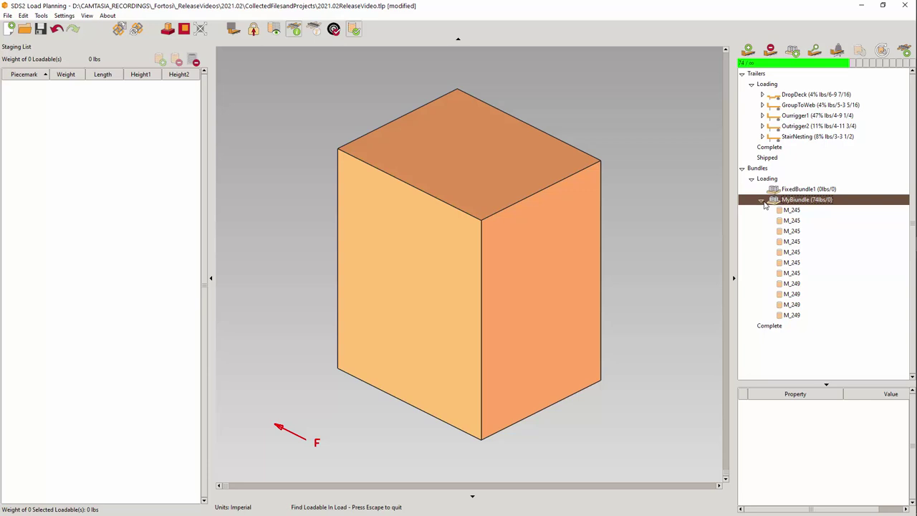
click(794, 211)
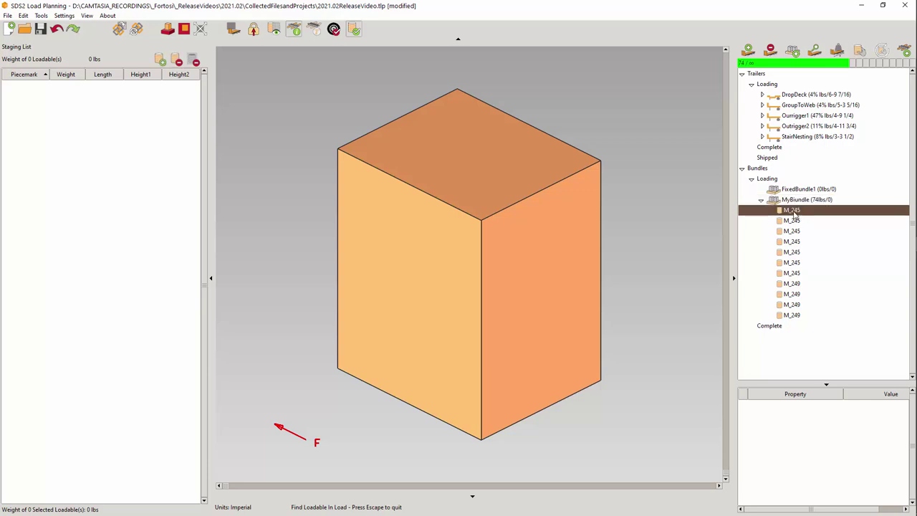
right_click(793, 212)
click(831, 231)
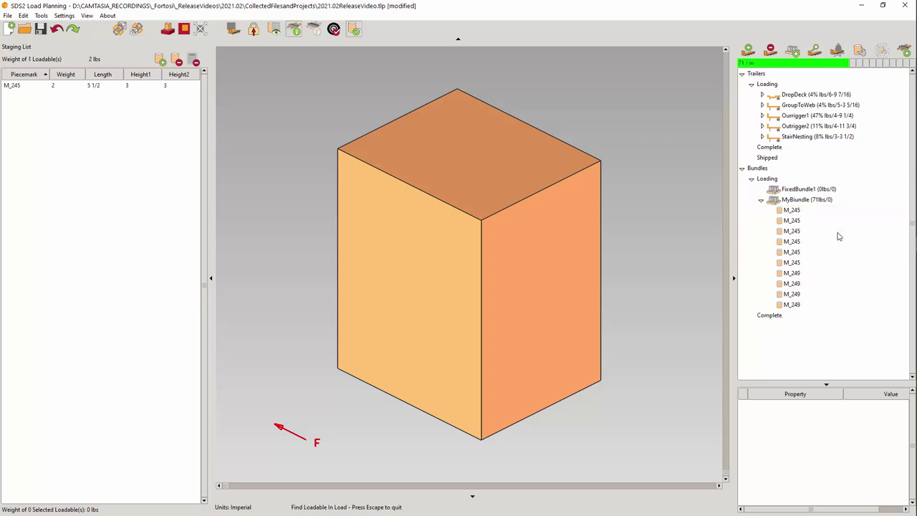
double_click(84, 87)
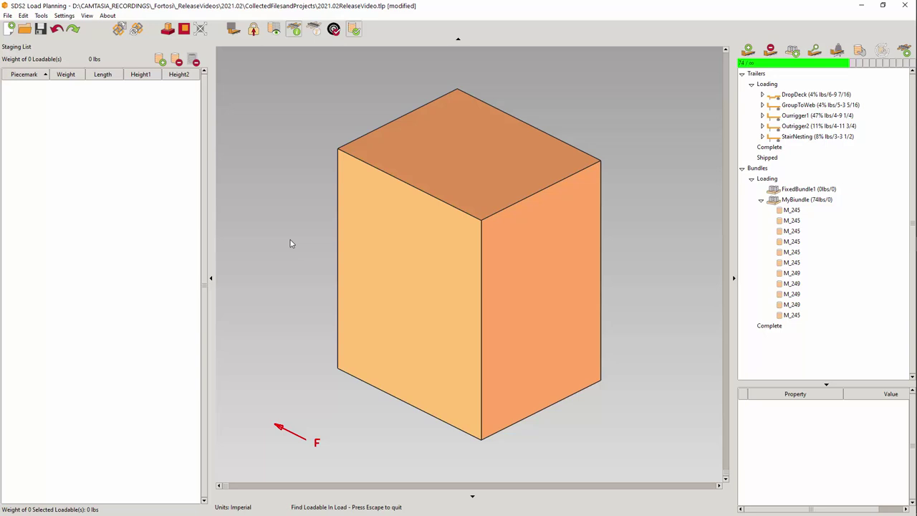
Step: Add six M_245 and M_249 pieces from the load to the staging list
drag(263, 264, 411, 175)
right_click(412, 175)
click(432, 180)
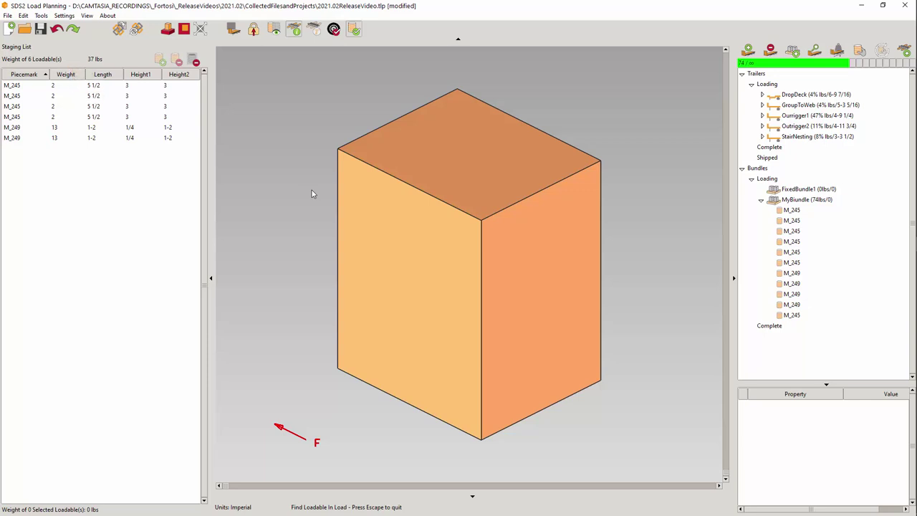
Step: Move all staged loadables into the empty FixedBundle1
click(812, 190)
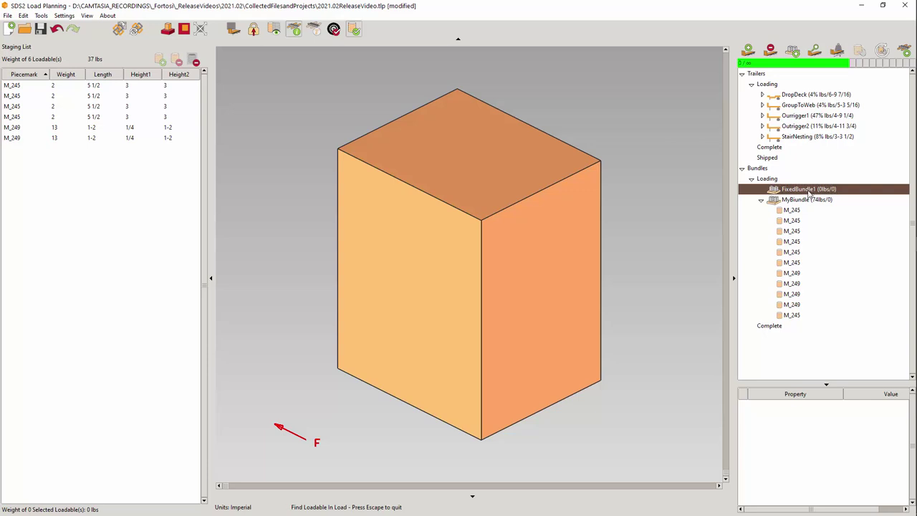
right_click(50, 108)
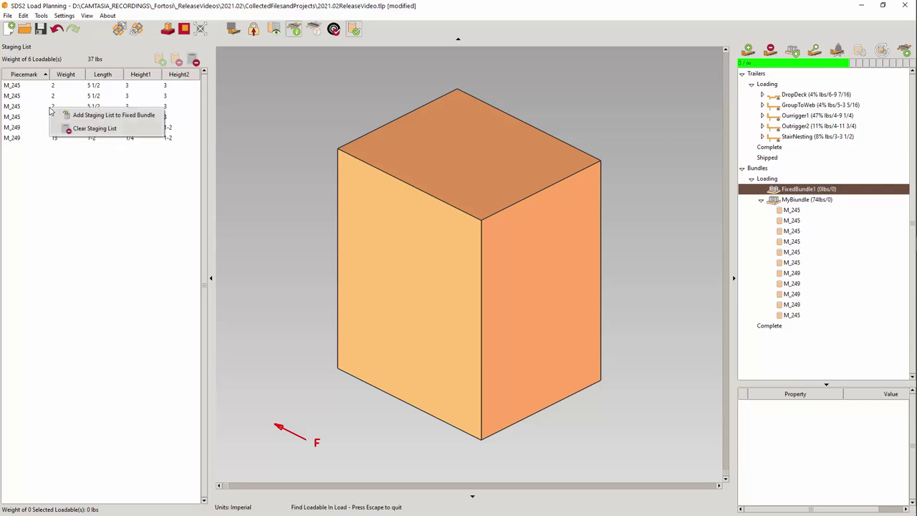
click(129, 119)
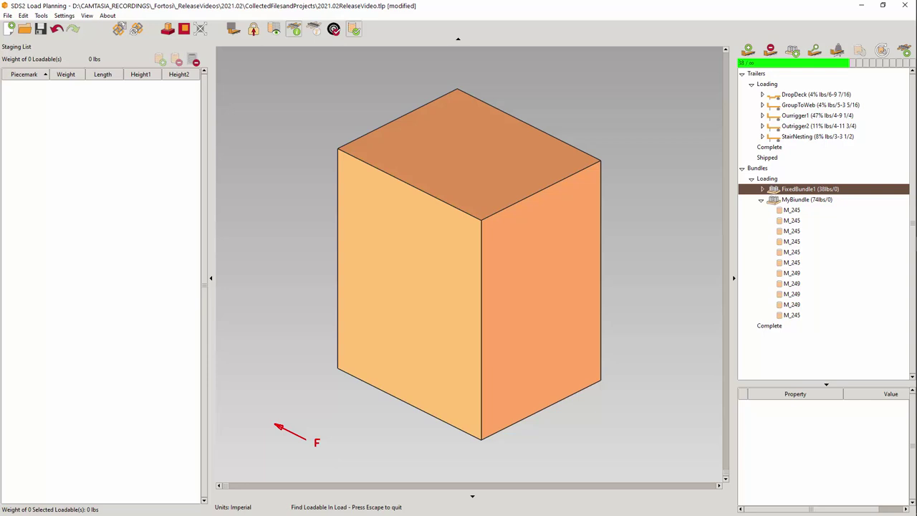
Step: Expand FixedBundle1's six pieces and display the Outrigger1 trailer at 20856 of 44000 lbs
click(762, 190)
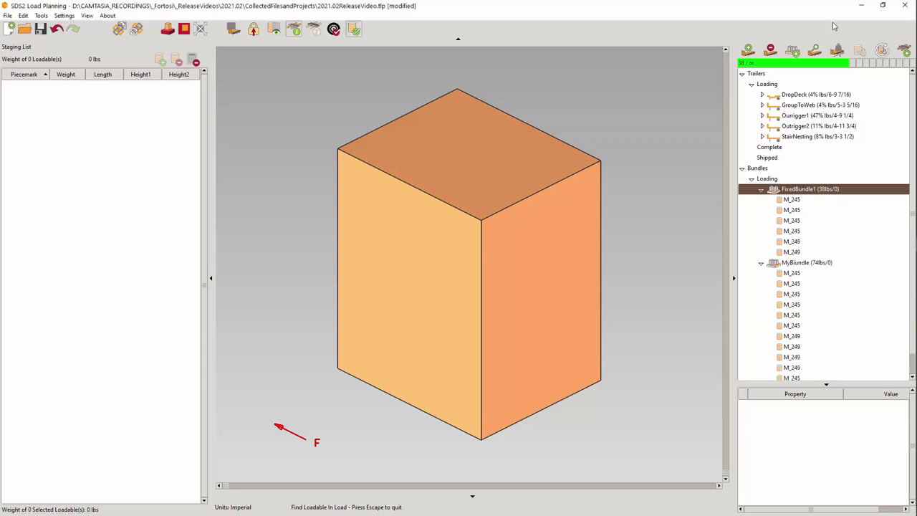
click(805, 119)
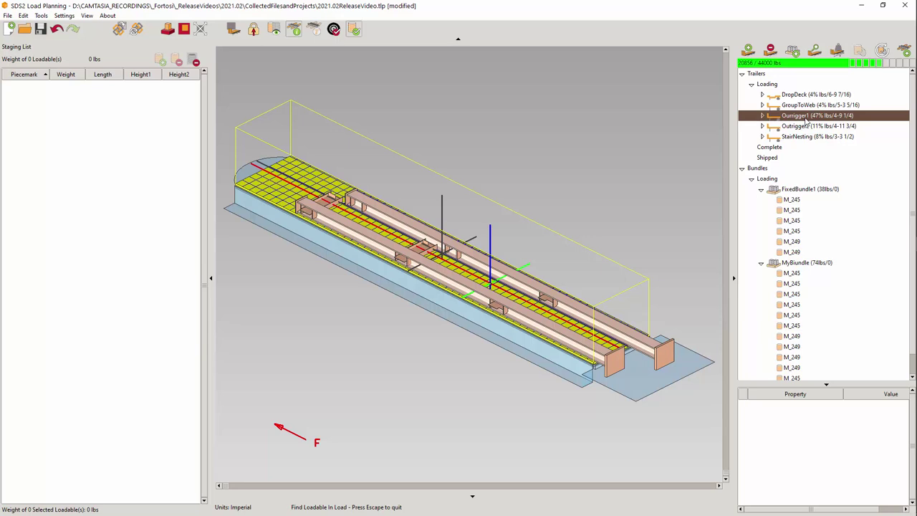
Step: Select column 426C1 to show its load Outrigger1 and lifecycle 3 - On Loading Trailer
click(476, 260)
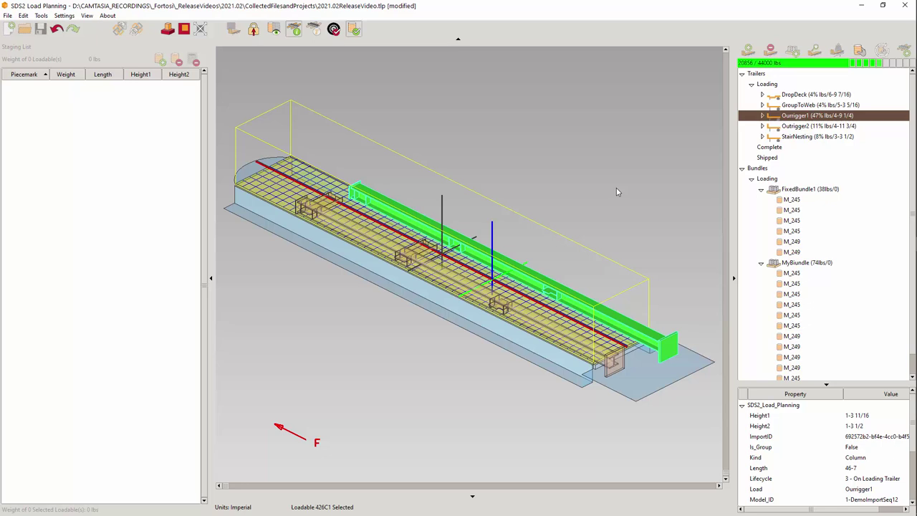
Step: In plan view, drag column 426C1 to a new deck spot, then zoom to fit the trailer
click(515, 245)
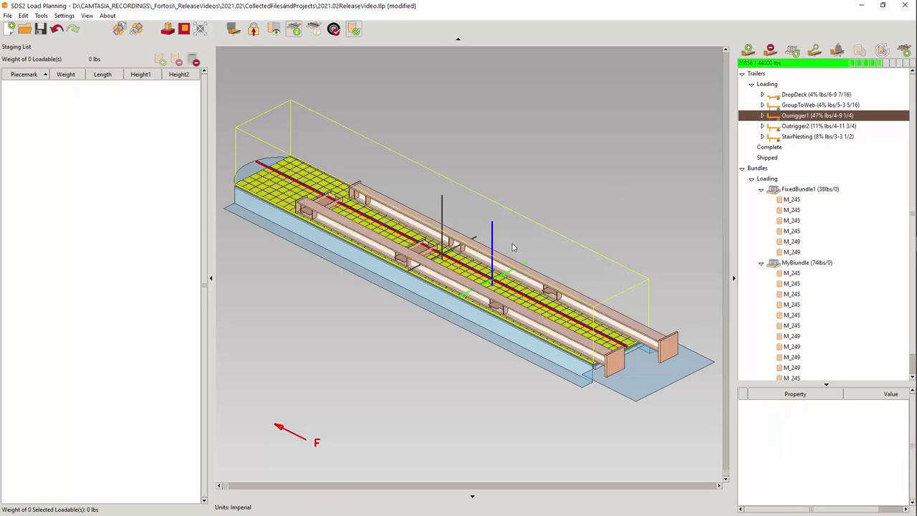
key(t)
drag(482, 248, 492, 265)
scroll(431, 271, up, 5)
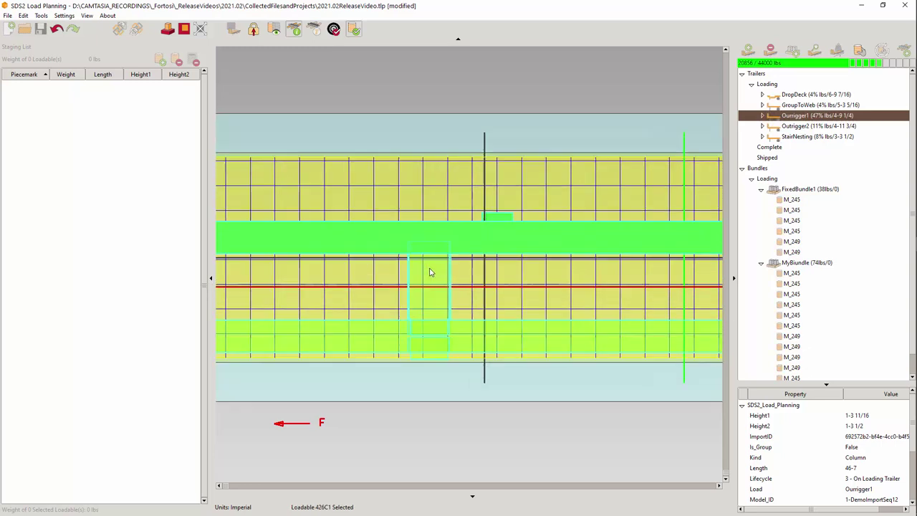
mouse_move(450, 268)
middle_down()
mouse_move(402, 205)
mouse_move(383, 158)
mouse_move(422, 205)
mouse_move(443, 246)
mouse_move(440, 264)
middle_up()
right_click(525, 297)
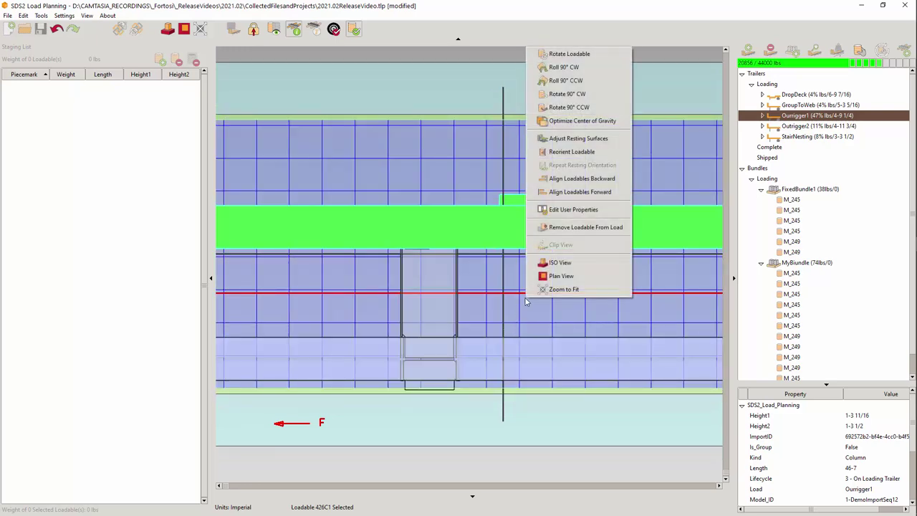
click(552, 289)
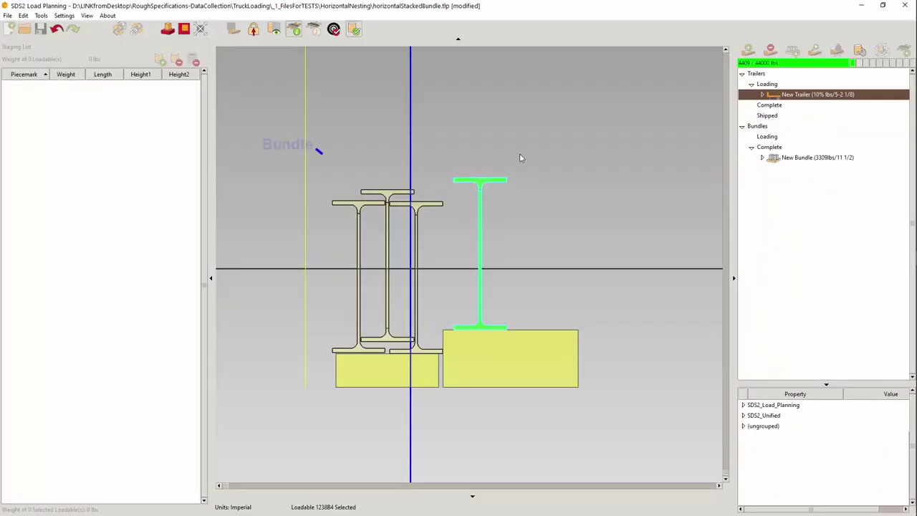
Step: Shift beam 1238B4 slightly left, then align it backward on the trailer
mouse_move(492, 185)
mouse_down()
mouse_move(457, 192)
mouse_move(465, 189)
mouse_up()
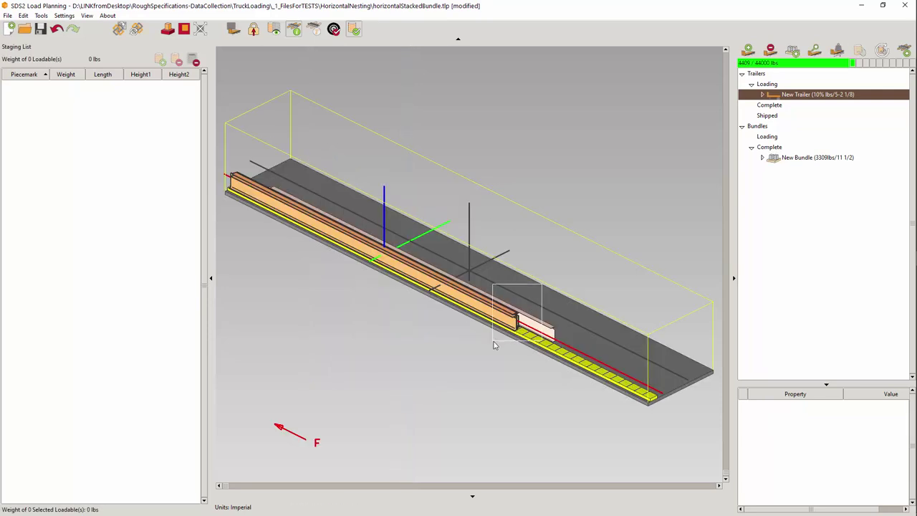
click(510, 319)
right_click(543, 217)
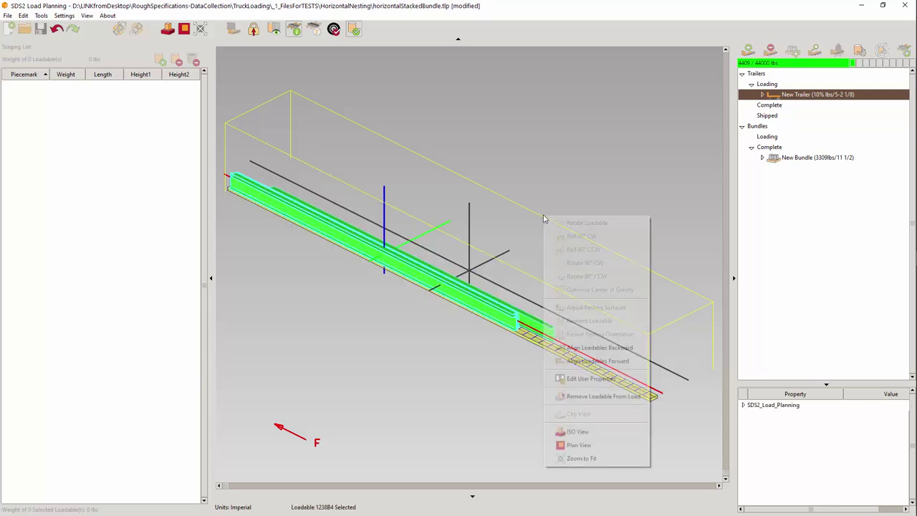
click(597, 347)
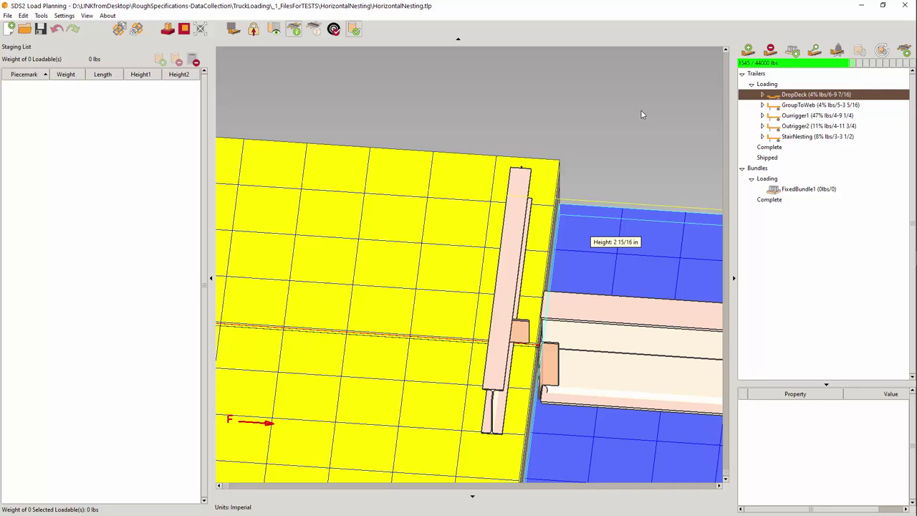
Step: Slide beam 1262B4 right against the deck edge
click(506, 295)
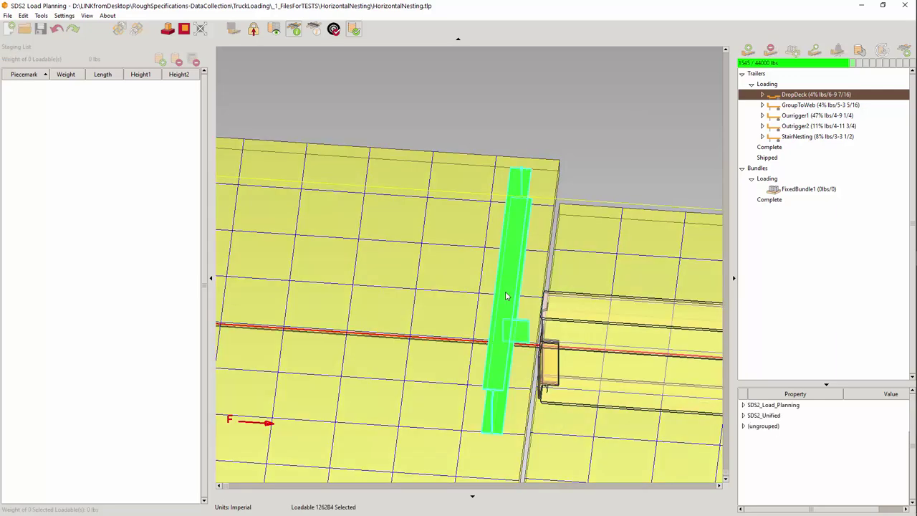
drag(505, 295, 536, 296)
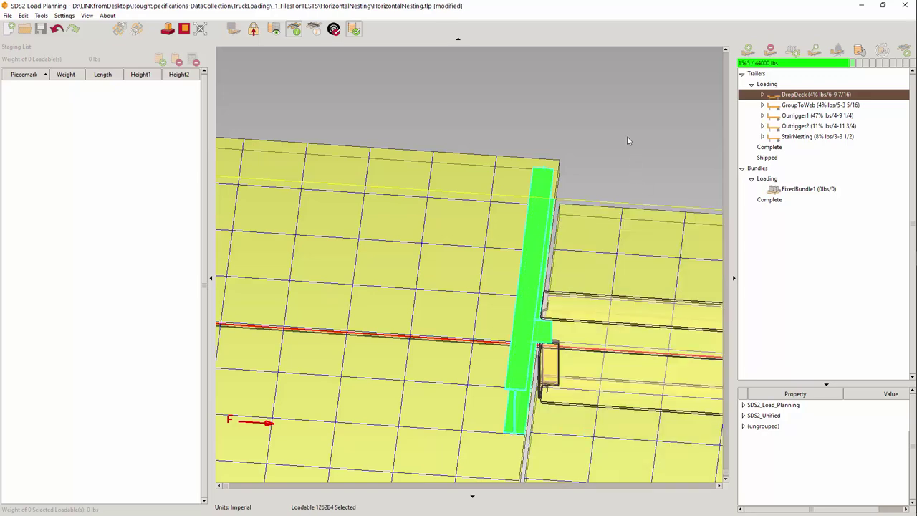
scroll(524, 313, up, 5)
mouse_move(502, 300)
middle_down()
mouse_move(524, 314)
mouse_move(501, 287)
middle_up()
Step: Set the trailer to ISO view, then switch to the staging view
click(528, 68)
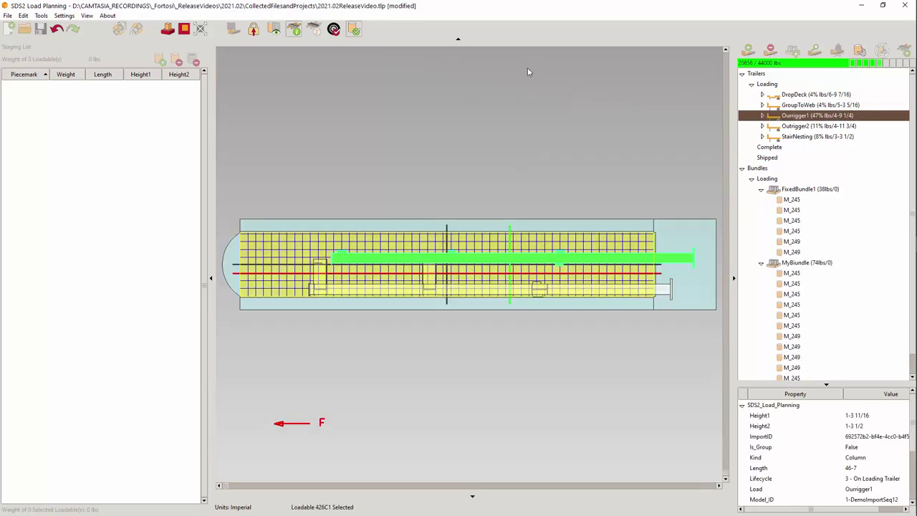
right_click(527, 72)
click(551, 90)
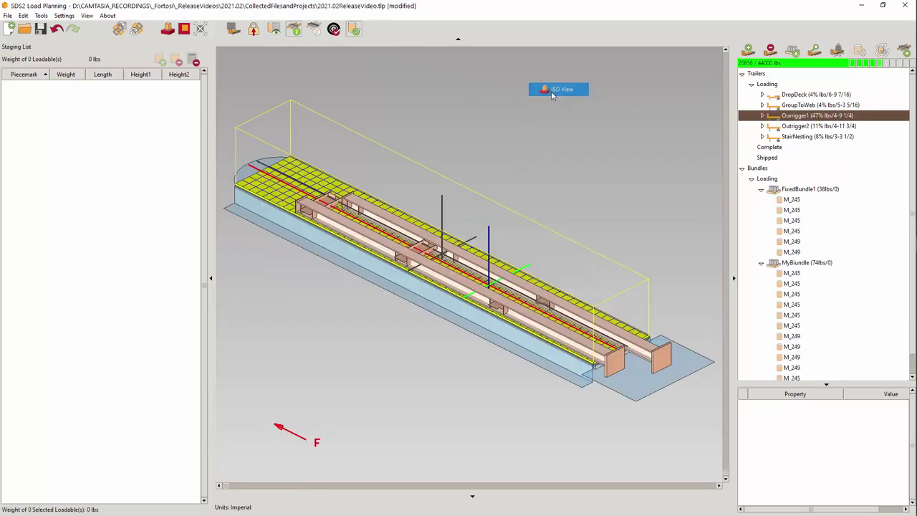
click(234, 29)
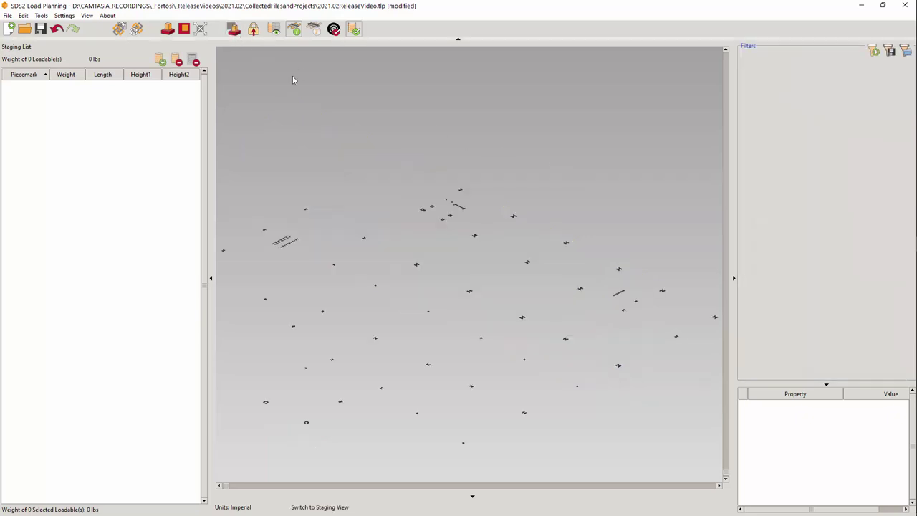
Step: Restore the staging view from the viewport's context menu to show the whole multi-storey steel model
right_click(447, 127)
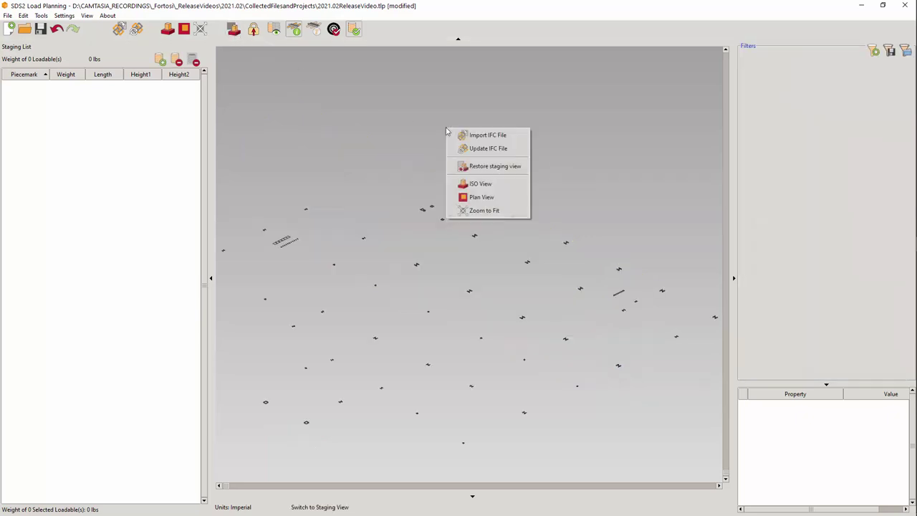
click(489, 166)
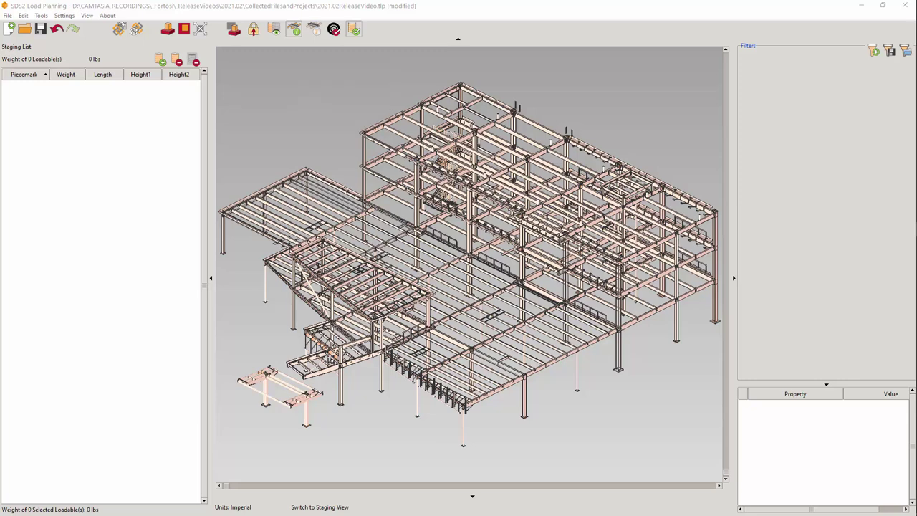
click(41, 15)
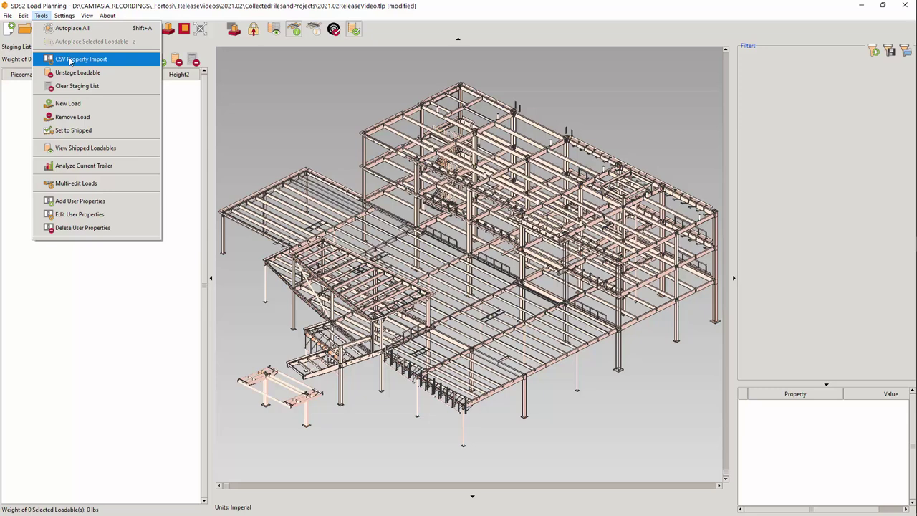
click(874, 51)
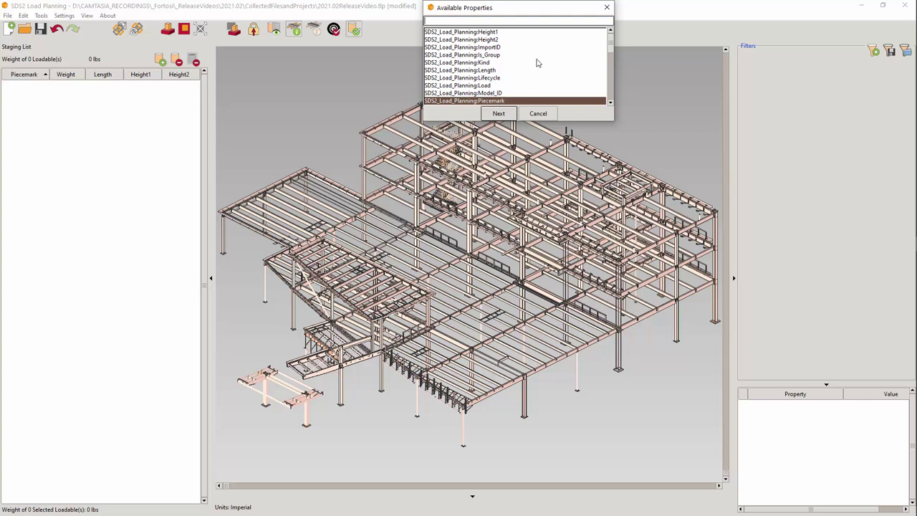
scroll(537, 63, down, 10)
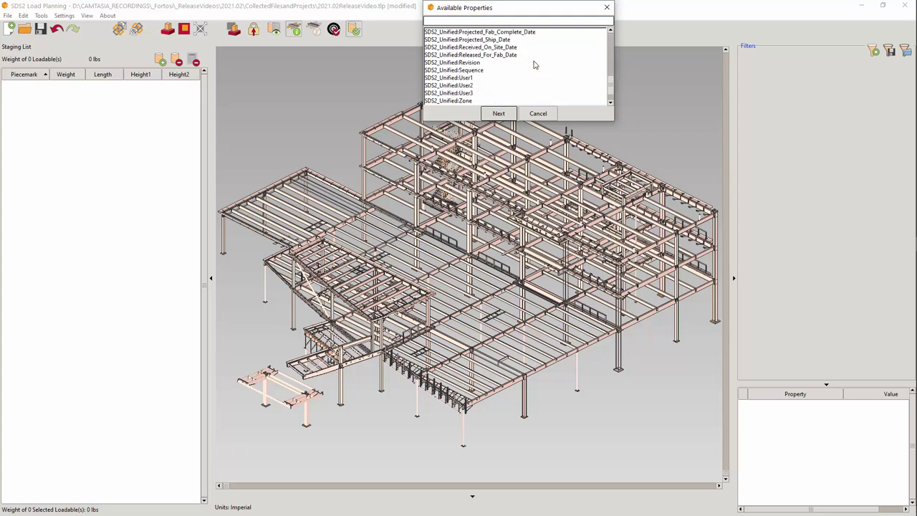
click(484, 70)
click(538, 113)
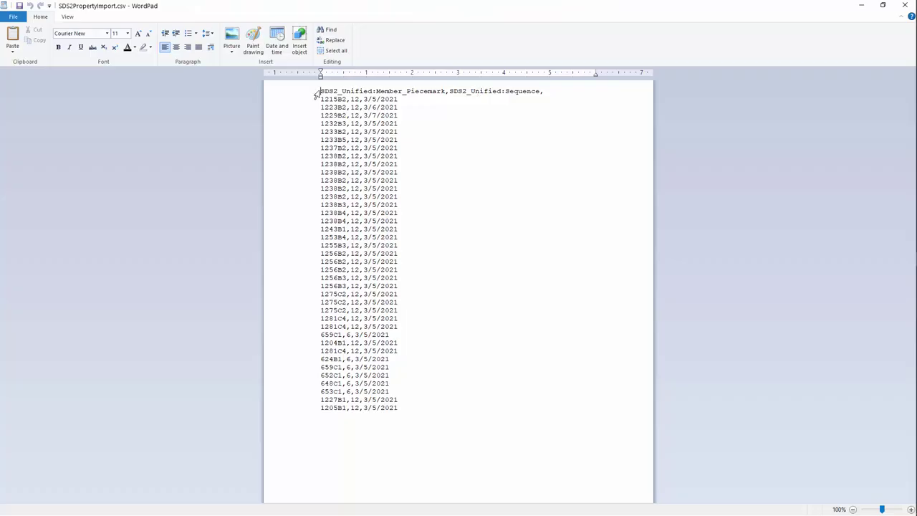
drag(321, 92, 513, 94)
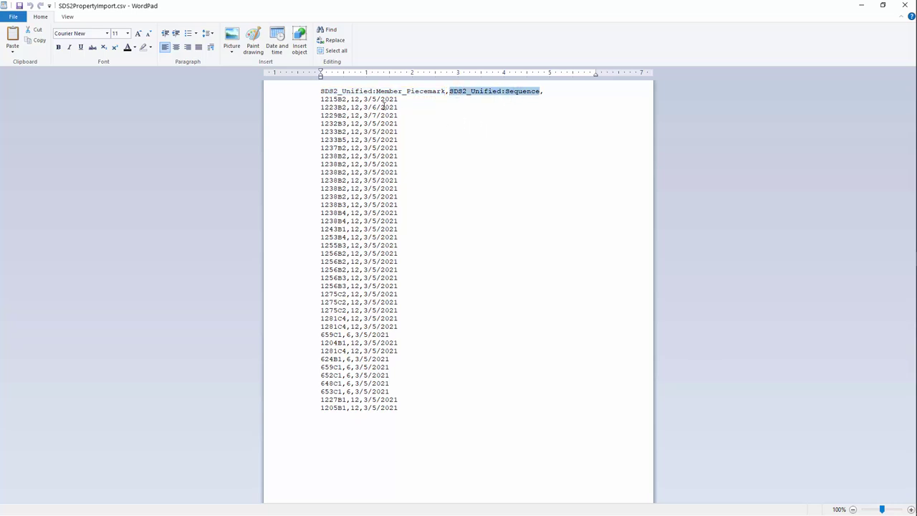
drag(363, 100, 401, 98)
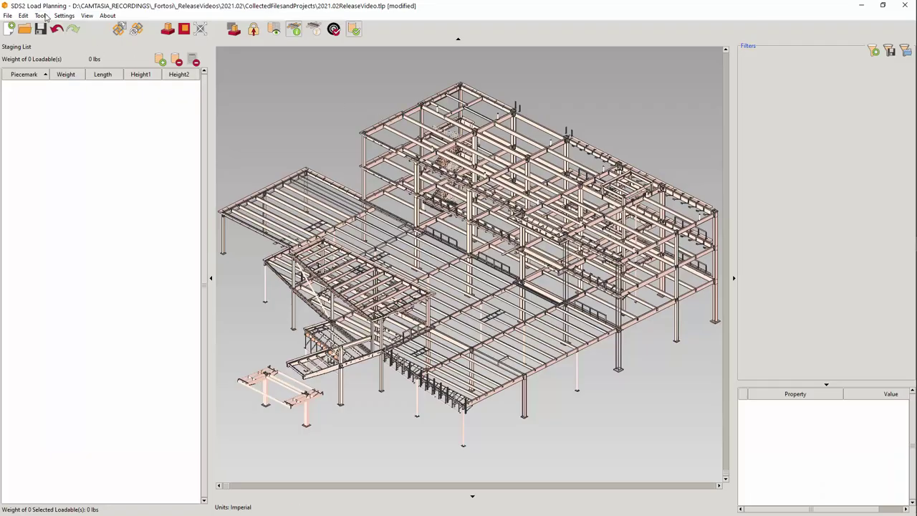
Step: Open SDS2PropertyImport.csv in the CSV Property Import tool
click(41, 15)
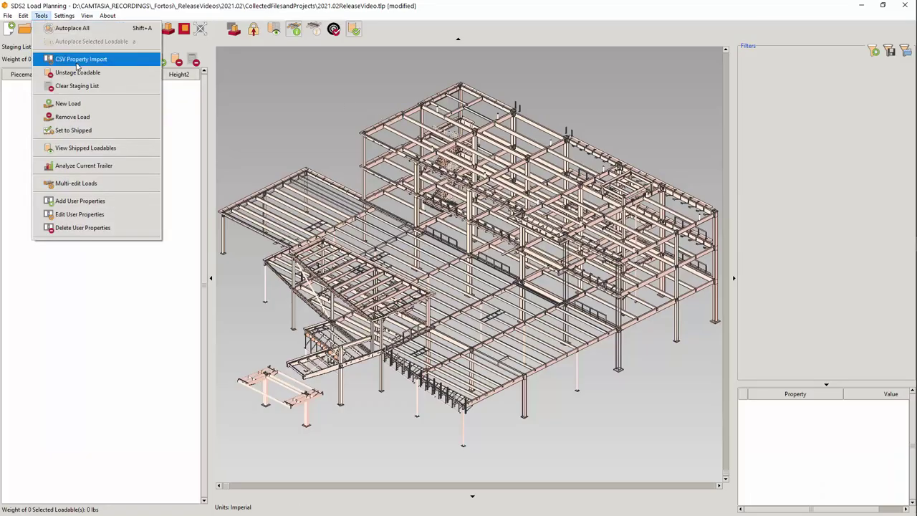
click(80, 58)
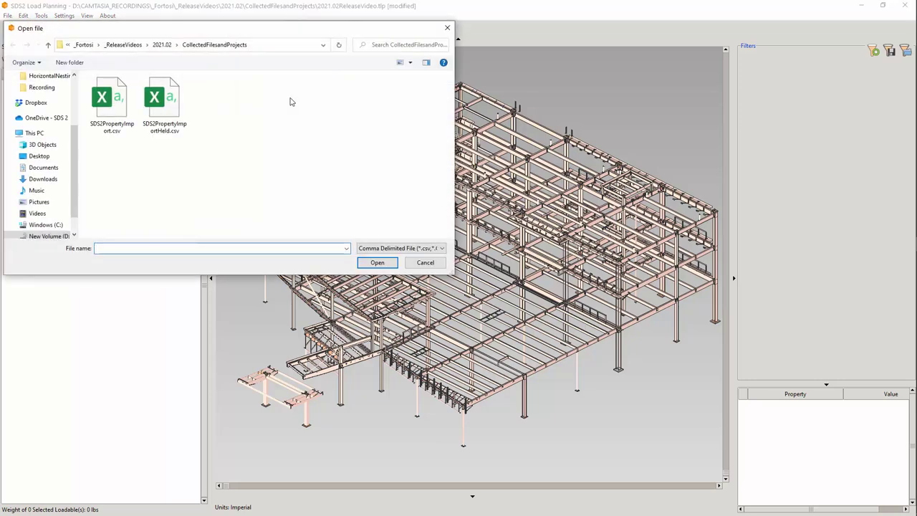
click(108, 116)
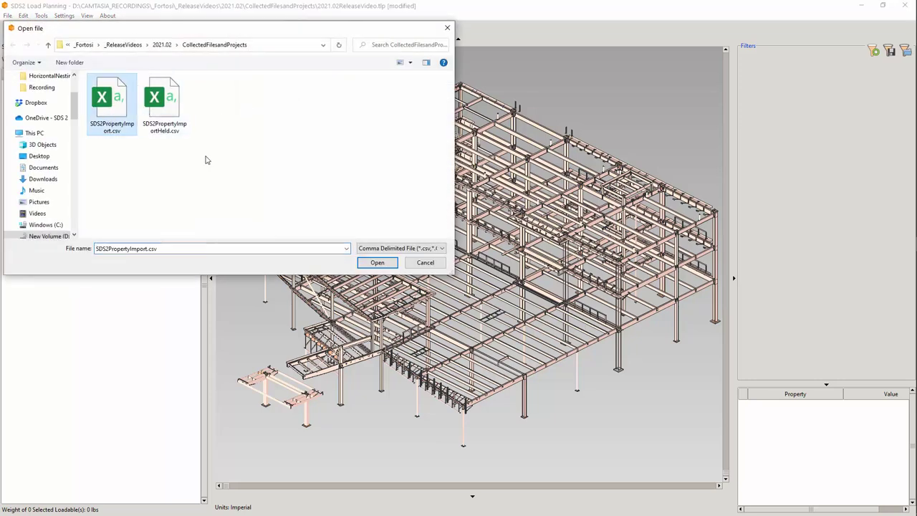
click(385, 267)
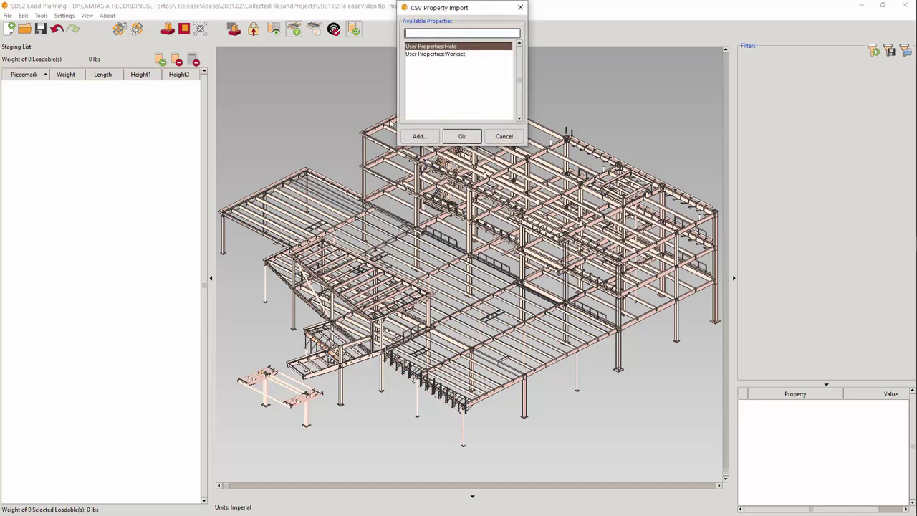
Step: Select Workset, then Held, in the import list and start adding a new user property
click(460, 54)
click(459, 48)
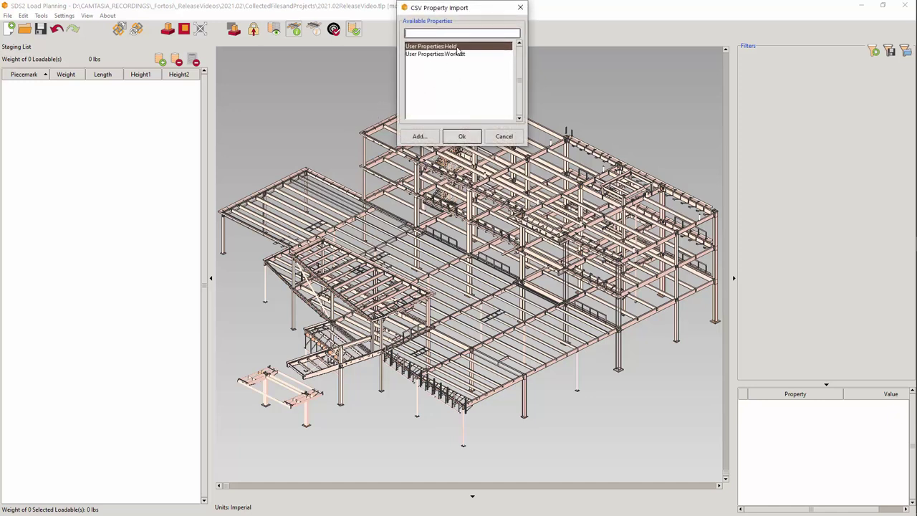
click(420, 137)
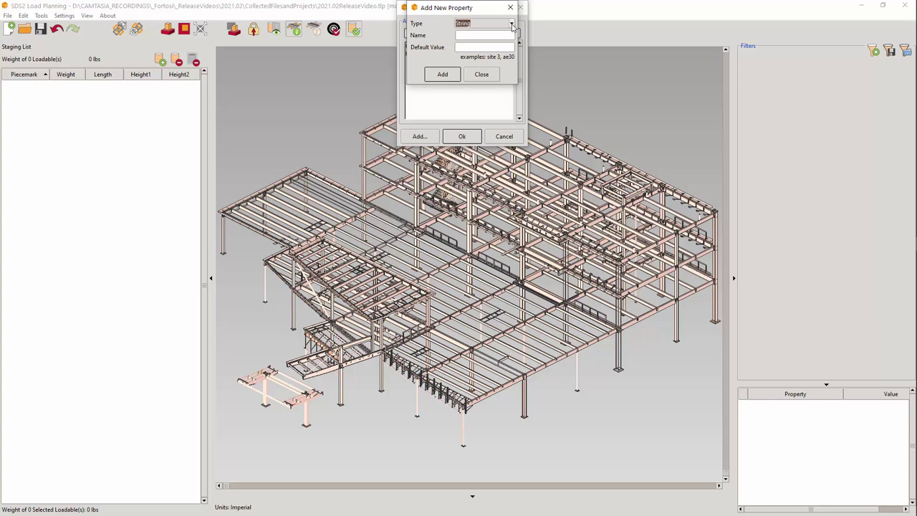
Step: Add a Date-type user property named 'Released' and confirm the CSV Property Import with Ok
click(512, 26)
click(478, 39)
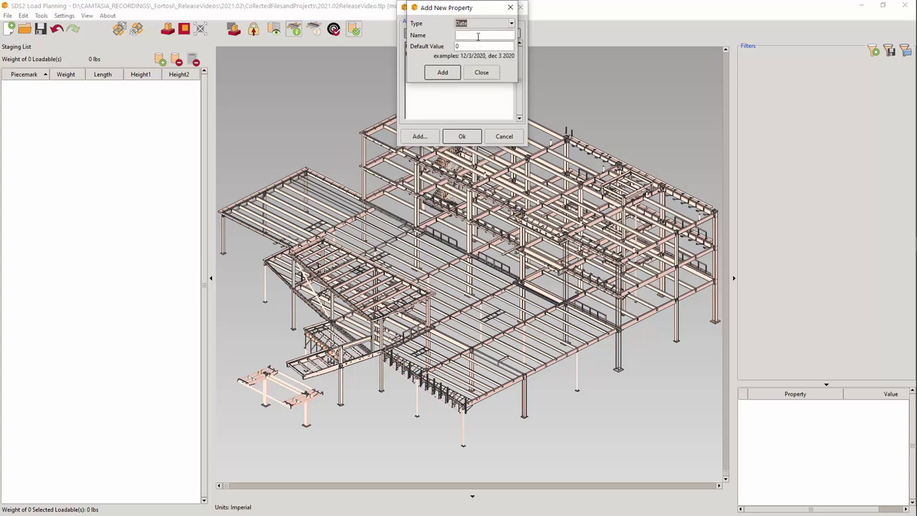
click(479, 36)
text(Released)
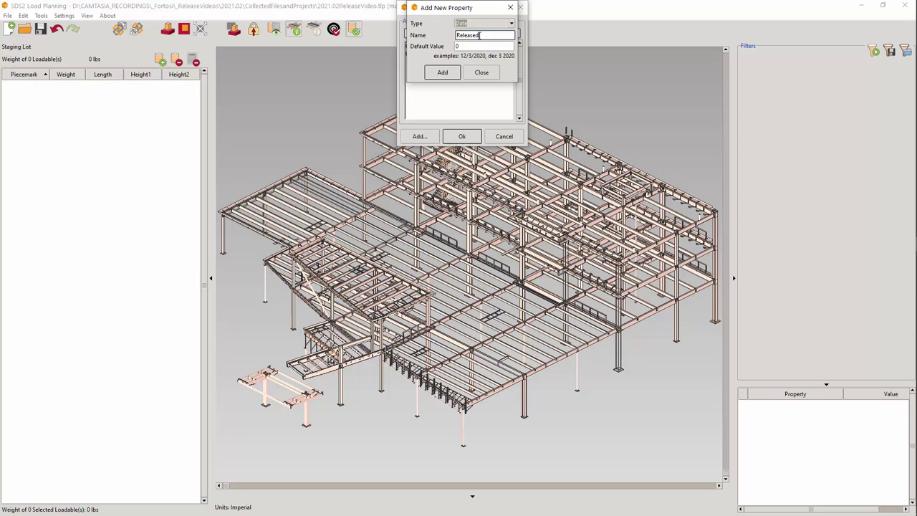
click(443, 74)
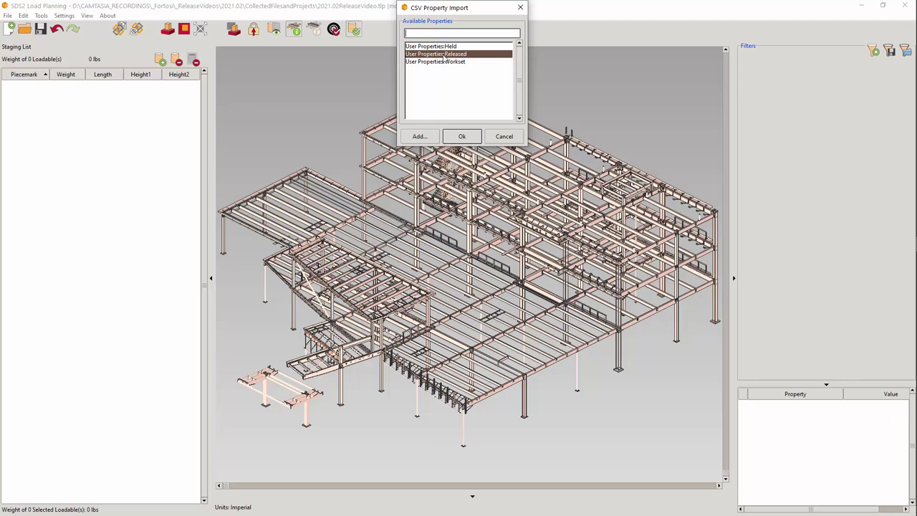
click(463, 137)
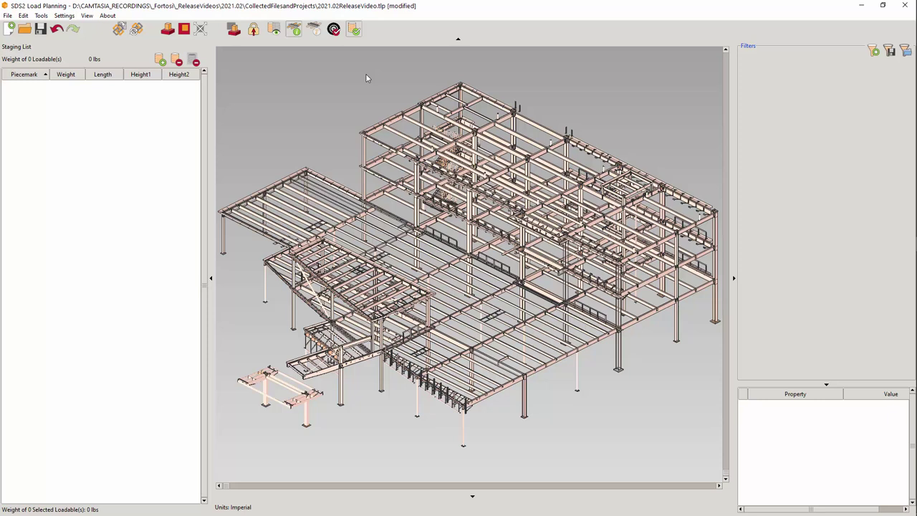
Step: Add a User Properties:Released filter for Mar 5, Mar 6 and Mar 7 2021
click(874, 52)
drag(611, 46, 603, 100)
click(471, 93)
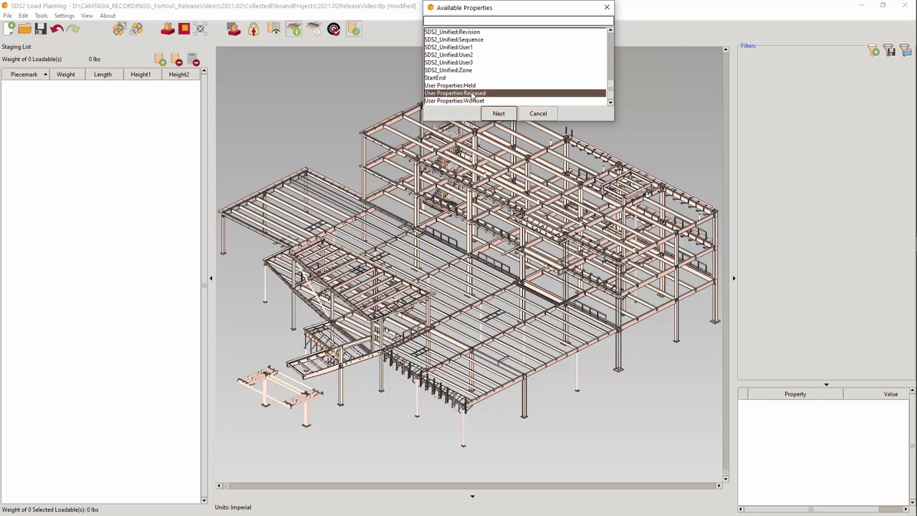
click(499, 114)
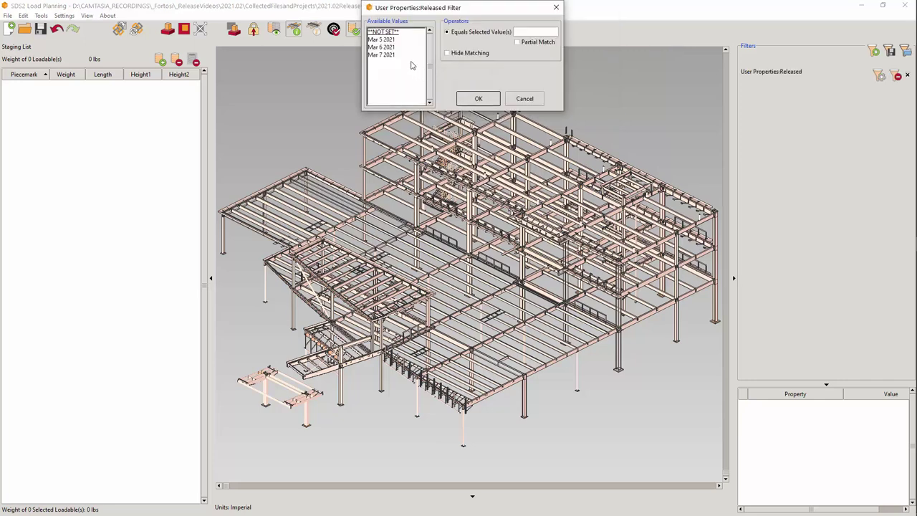
click(391, 40)
shift+click(393, 56)
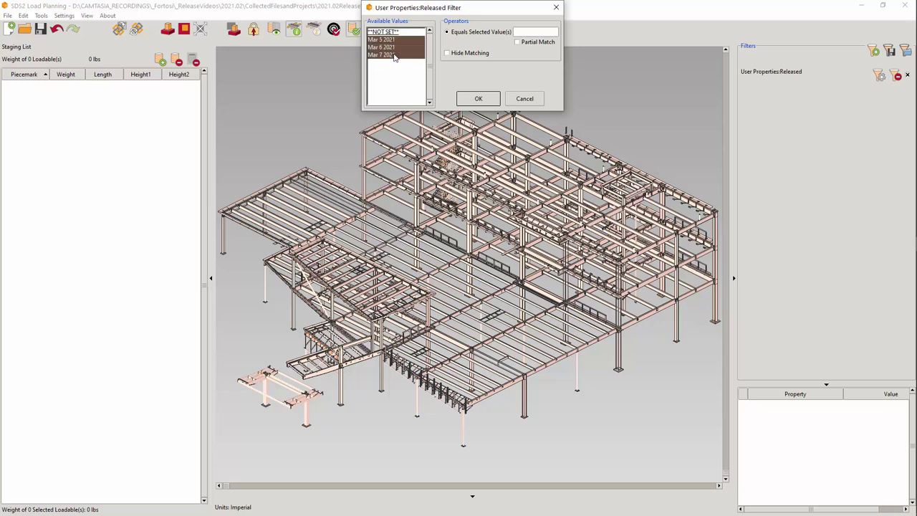
click(485, 99)
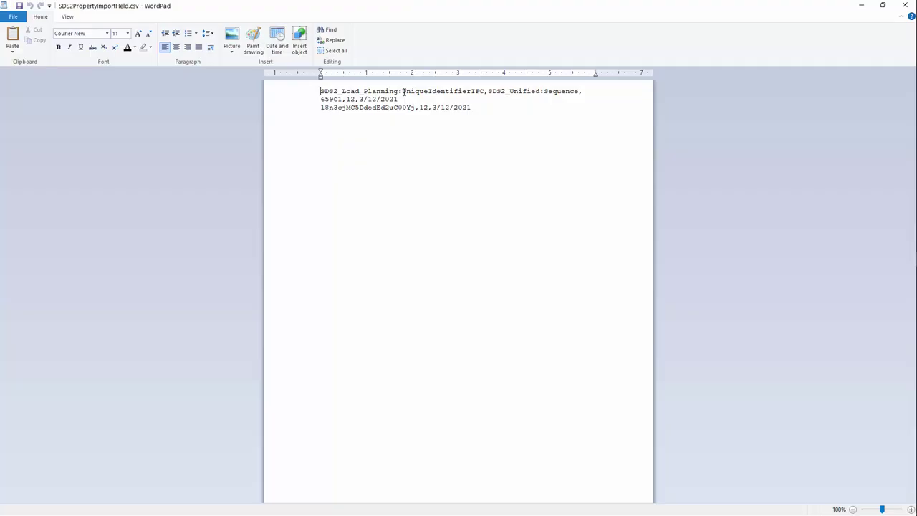
drag(402, 91, 483, 91)
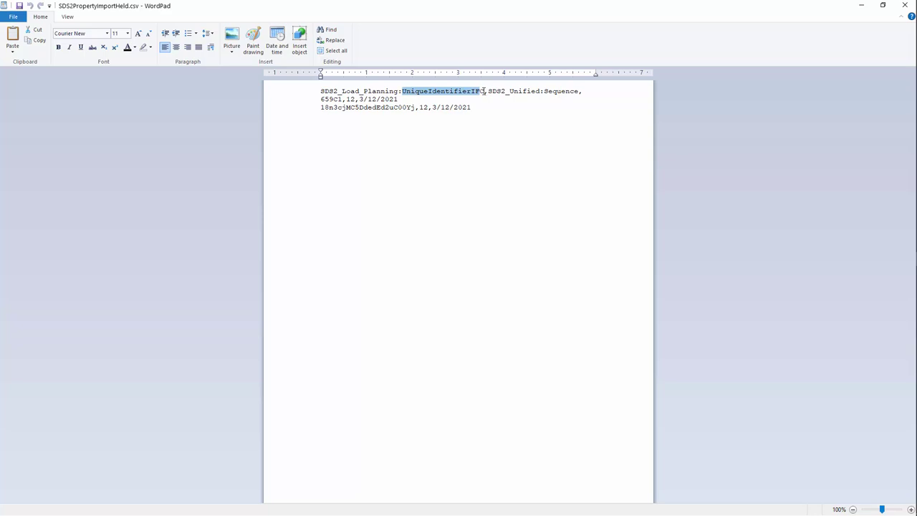
click(320, 100)
drag(321, 100, 345, 101)
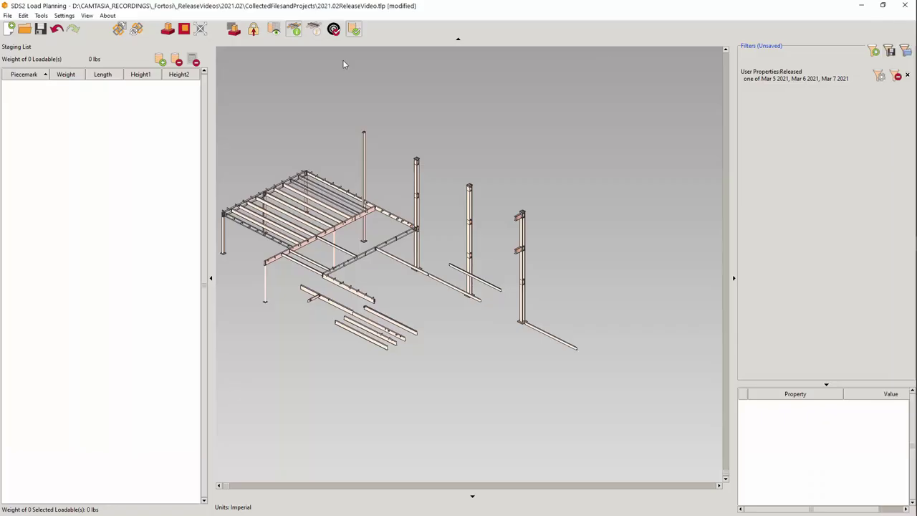
Step: Import Held values from SDS2PropertyImportHeld.csv and dismiss the unmatched-row warning
click(40, 17)
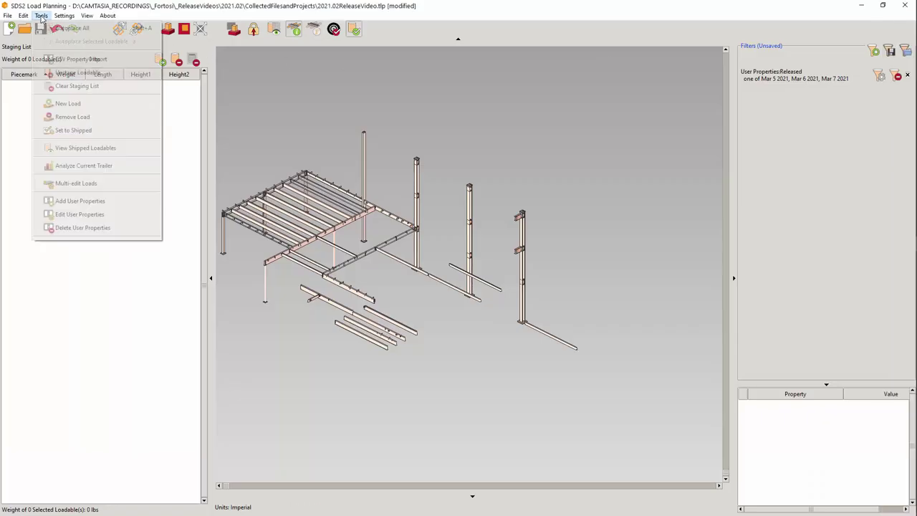
click(72, 62)
click(164, 104)
click(377, 262)
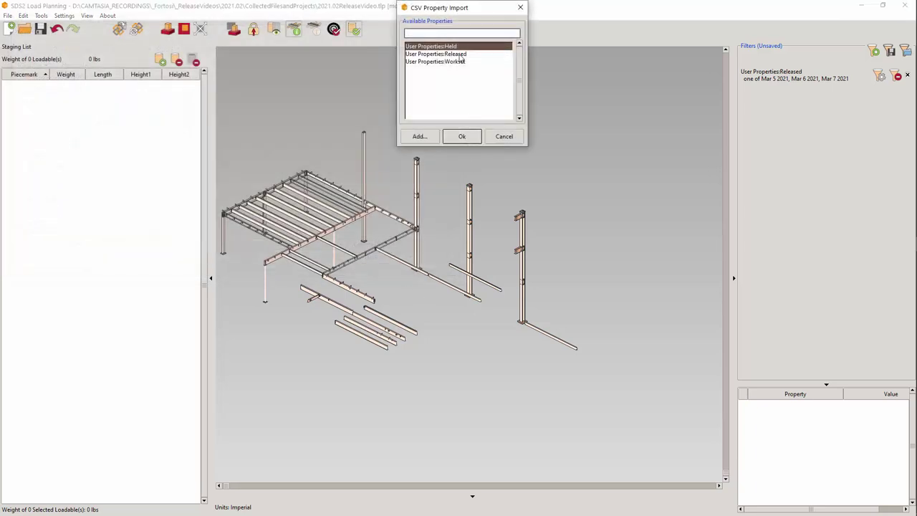
click(465, 137)
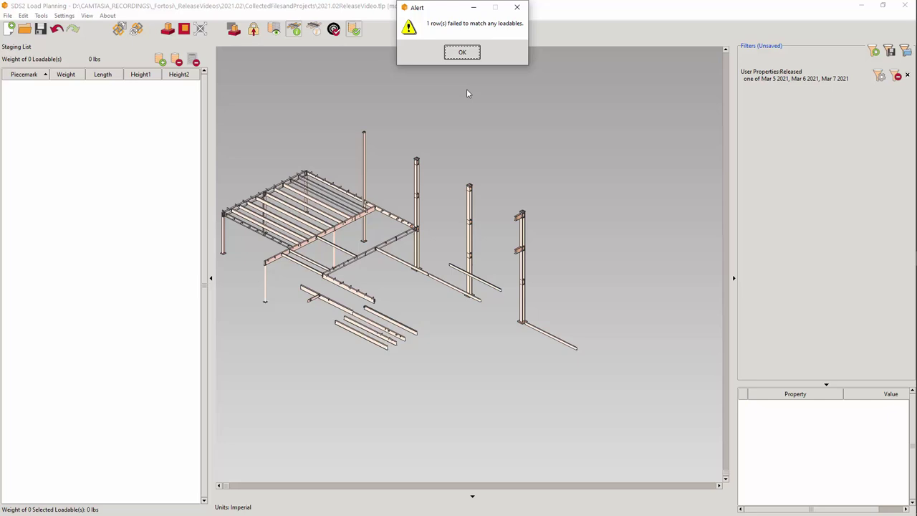
click(464, 56)
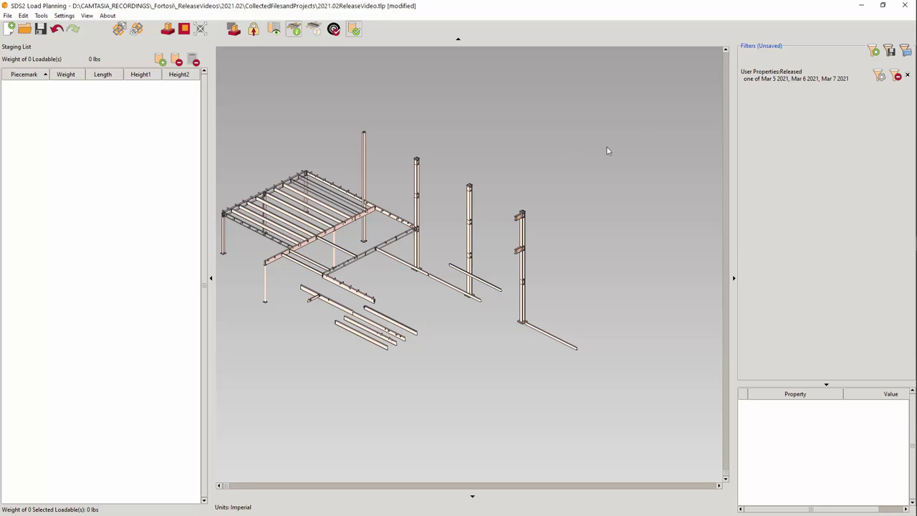
Step: Add a User Properties:Held filter for Mar 12 2021
click(874, 53)
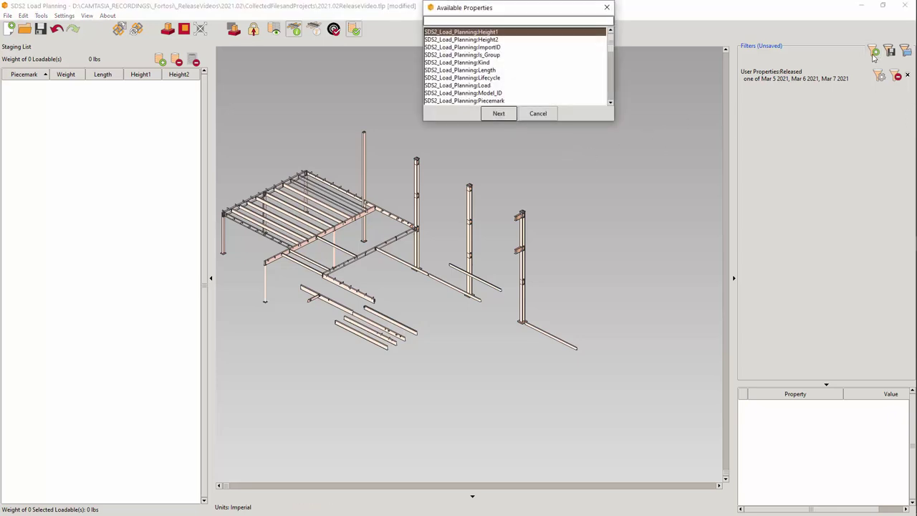
scroll(612, 45, down, 5)
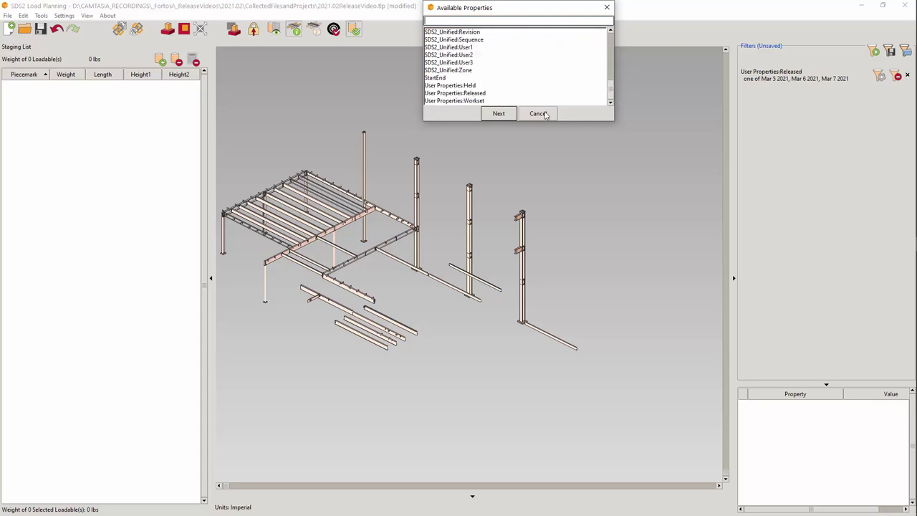
click(467, 86)
click(499, 113)
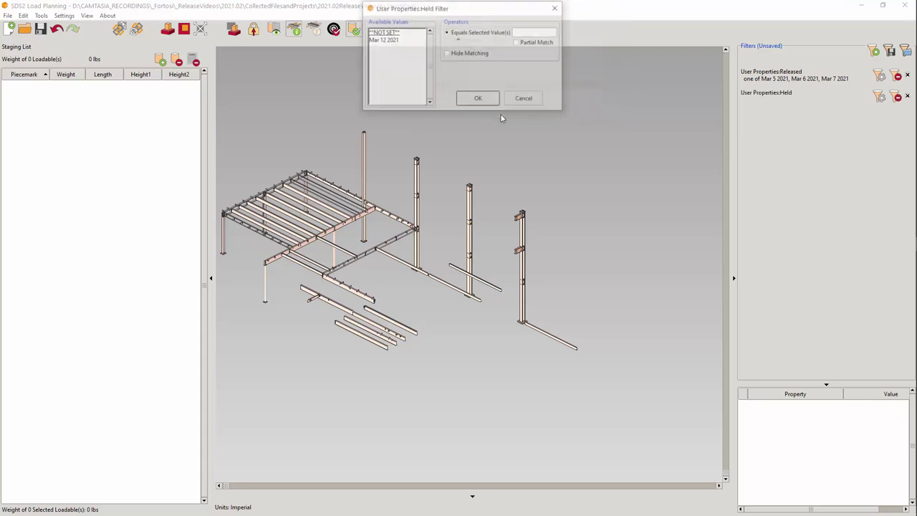
click(391, 42)
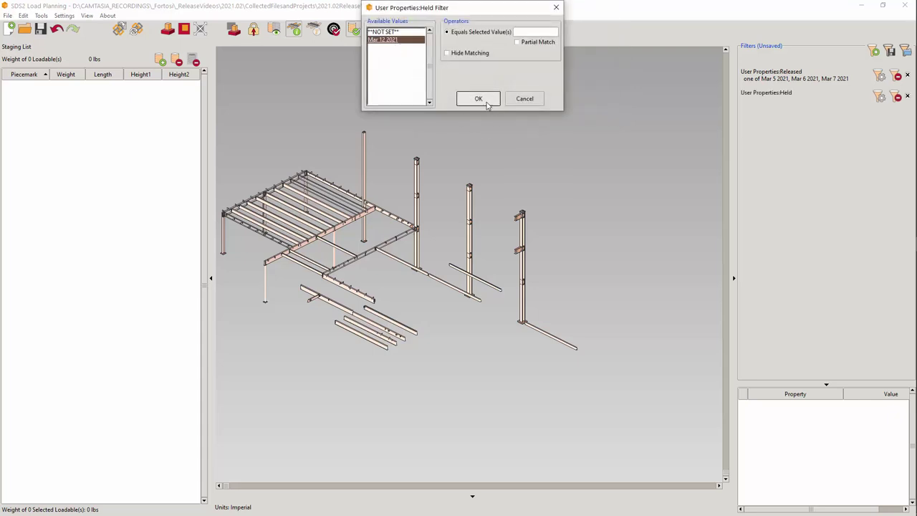
click(479, 98)
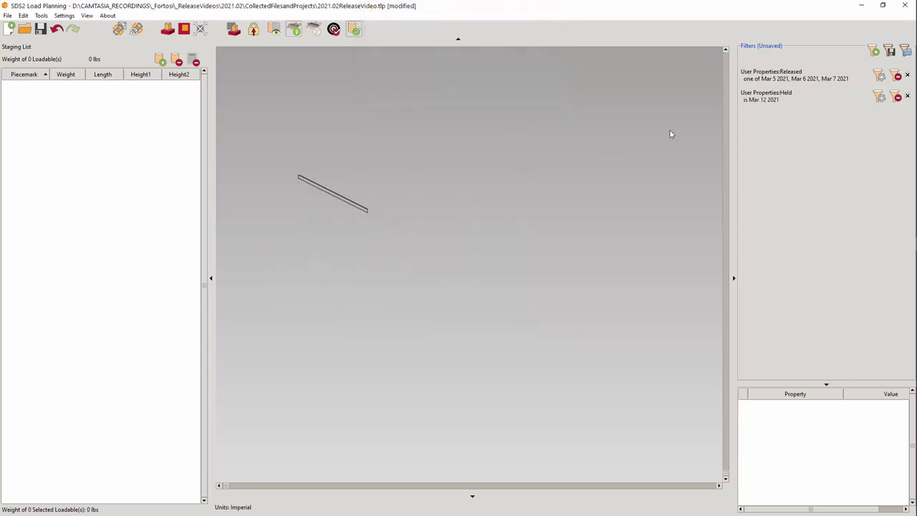
Step: Add an SDS2_Load_Planning:Load filter set to StairNesting
click(874, 51)
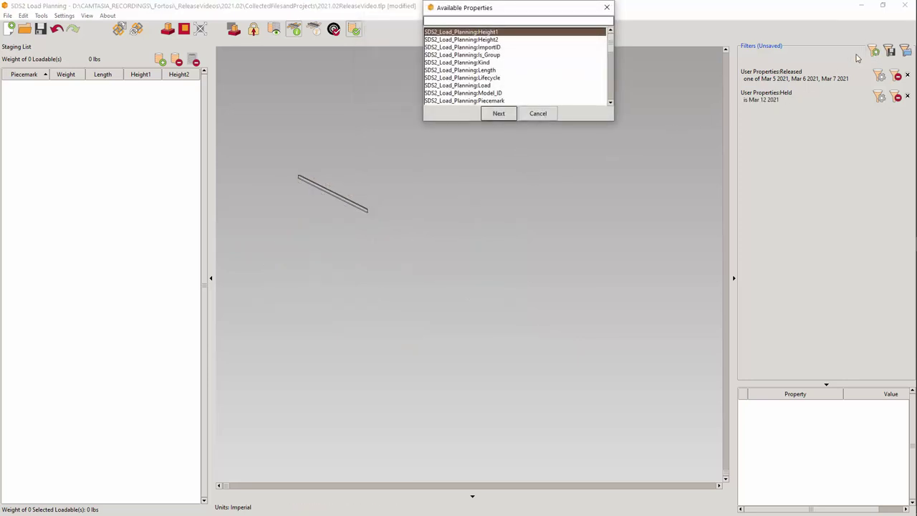
click(490, 87)
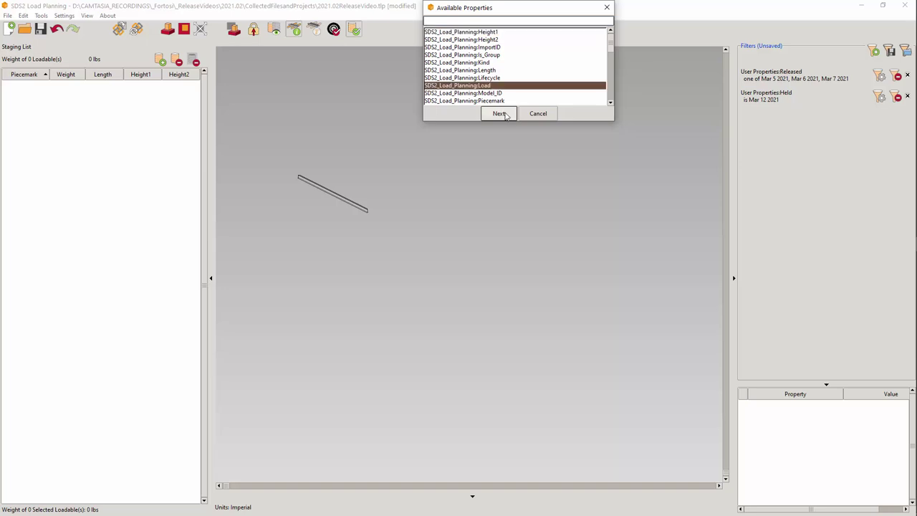
click(498, 114)
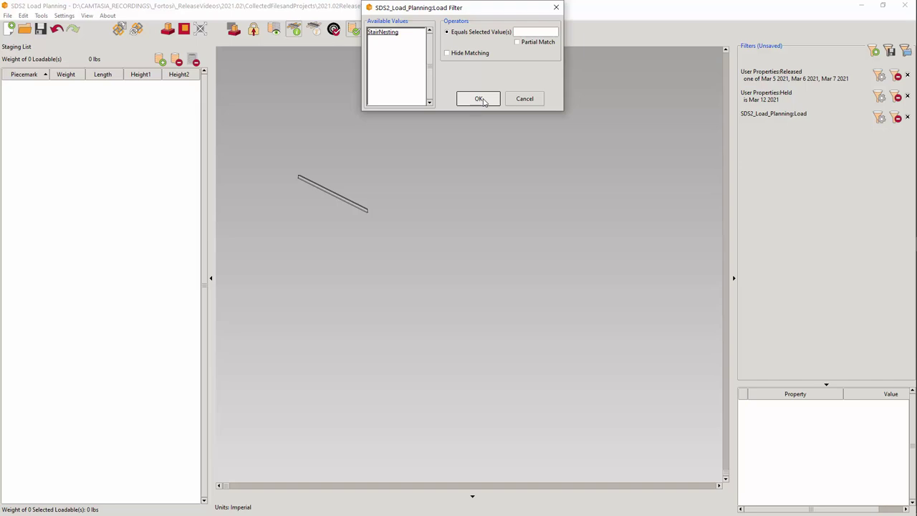
click(479, 99)
Step: Select the StairNesting trailer and show beam 1238B2's User Properties: Held Mar 12, Released Mar 5 2021
click(804, 137)
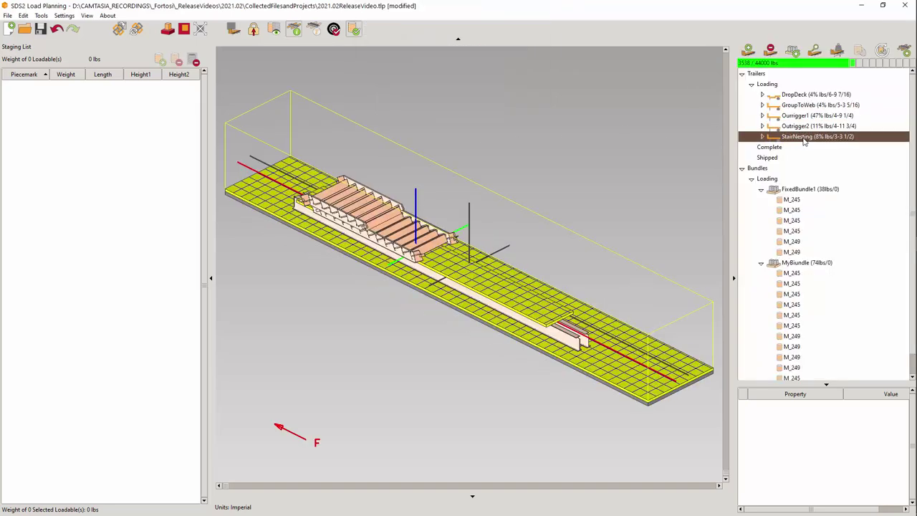
click(586, 339)
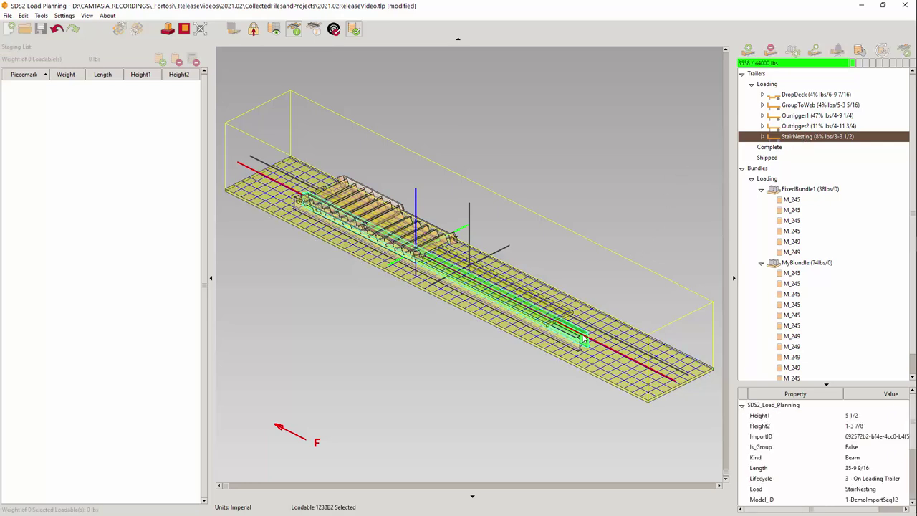
scroll(833, 436, down, 5)
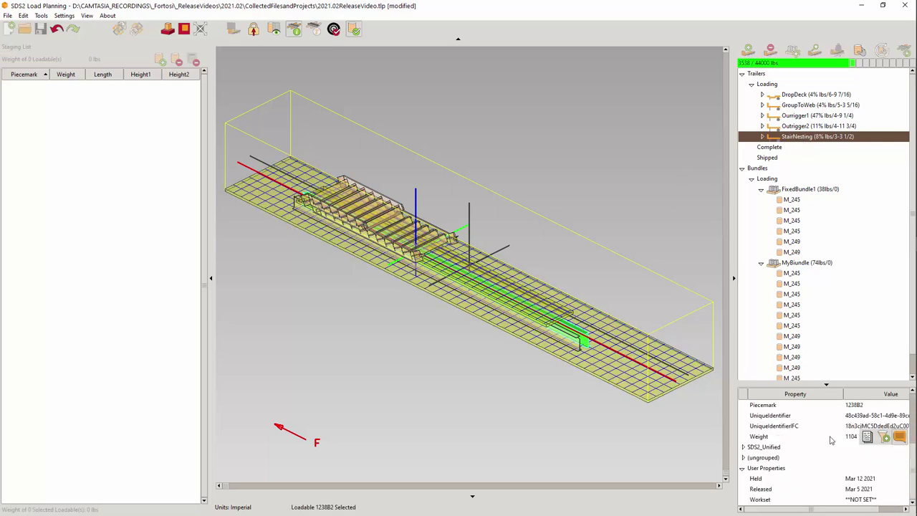